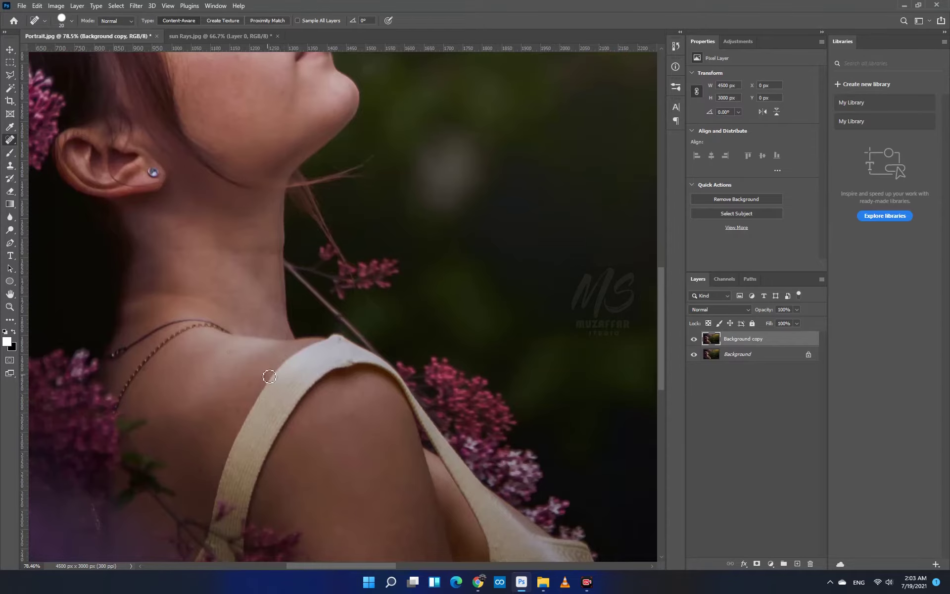
Remove the blemishes on the shoulder, nose and the skin beside the eye with the Spot Healing Brush
left_click(230, 352)
left_click_drag(245, 262, 227, 472)
scroll(228, 314, "up", 3)
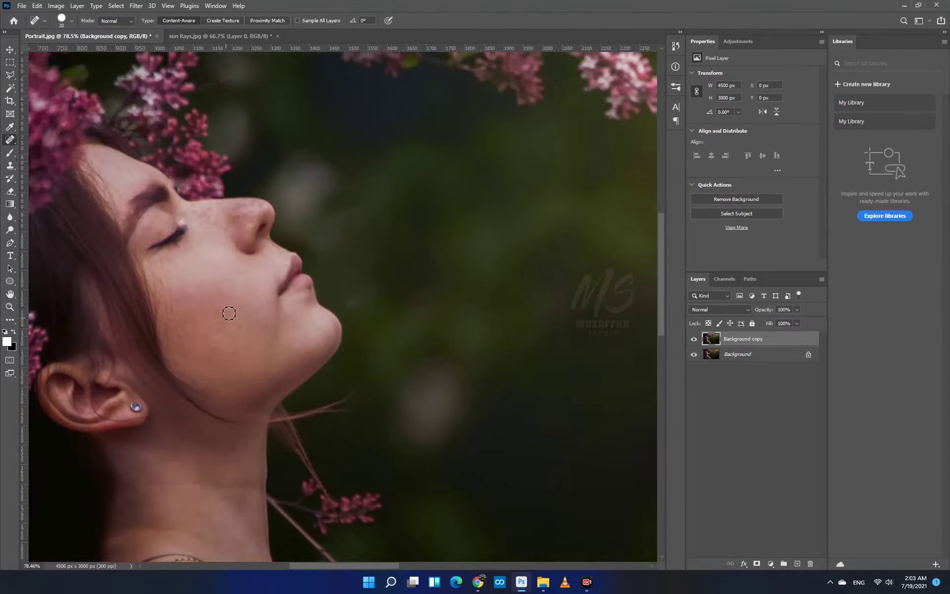
scroll(225, 312, "left", 2)
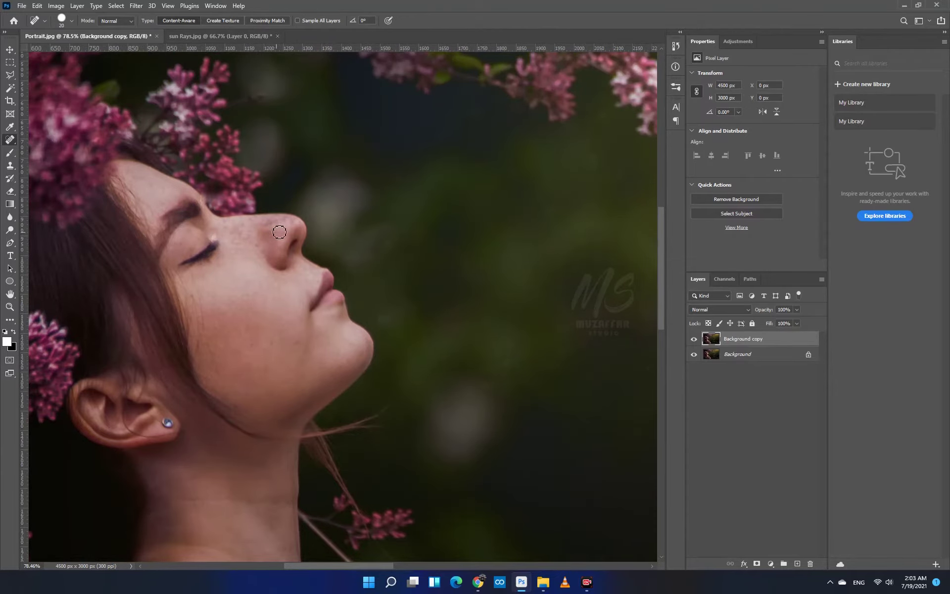
scroll(271, 241, "up", 4)
left_click(301, 242)
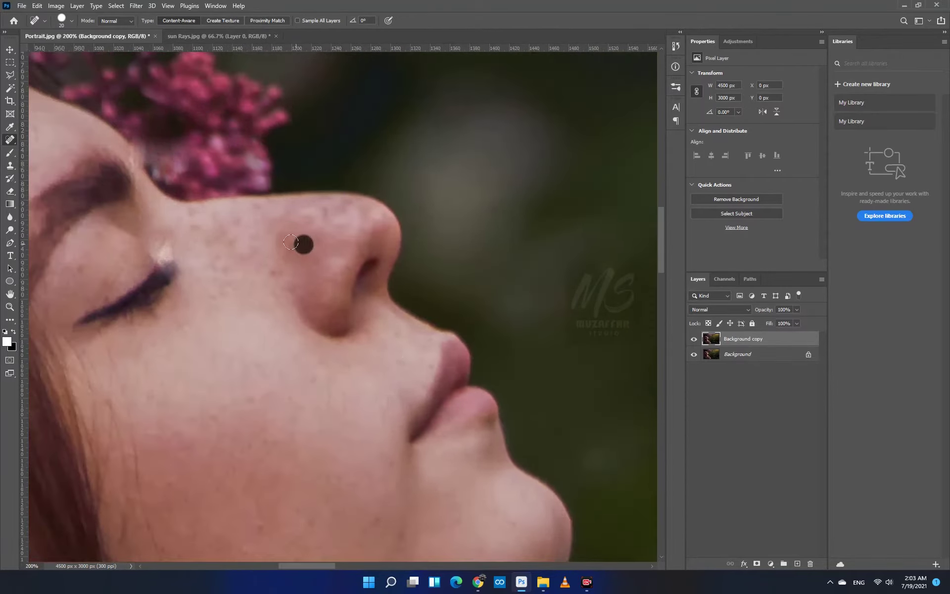
left_click(306, 221)
left_click(275, 268)
left_click(244, 255)
left_click(194, 222)
left_click(227, 269)
Heal the spots on the woman's forehead and lower cheek with the Spot Healing Brush
scroll(232, 303, "down", 3)
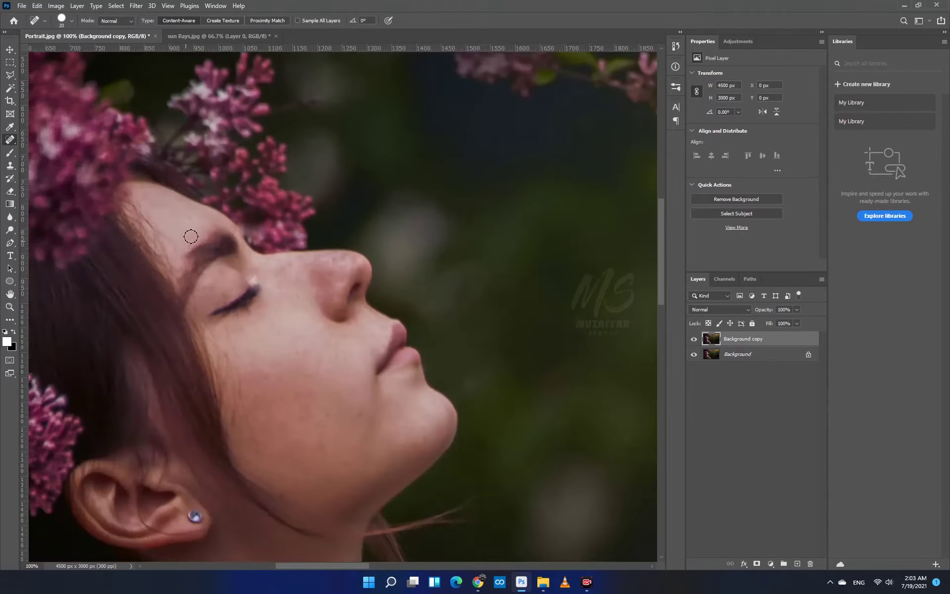
left_click(187, 218)
left_click(160, 205)
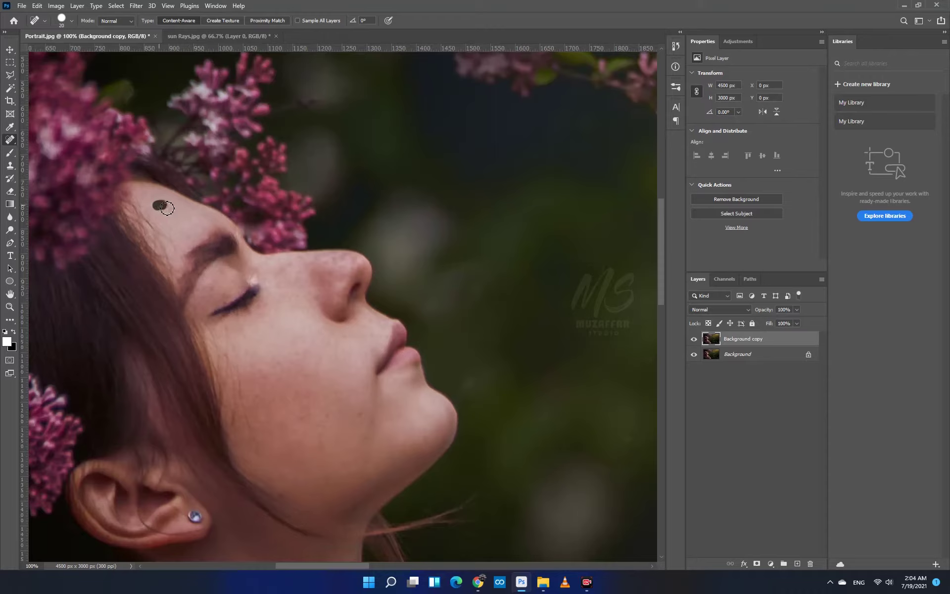
left_click(186, 238)
left_click(323, 410)
left_click(296, 412)
left_click(361, 414)
left_click(303, 420)
Duplicate the Background copy layer and name the duplicate "Highpas"
scroll(341, 411, "down", 2)
scroll(340, 397, "down", 2)
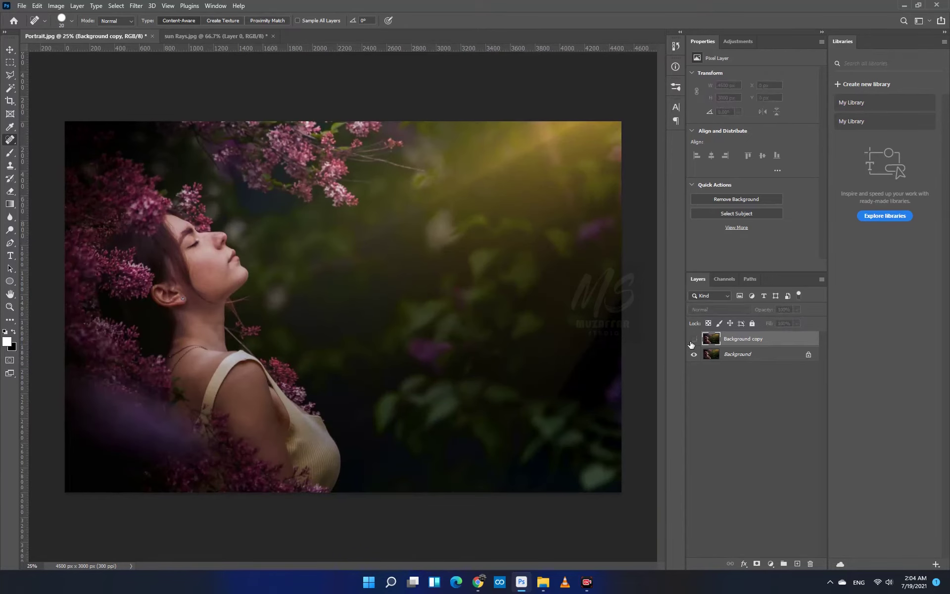
scroll(232, 305, "up", 1)
left_click_drag(772, 342, 797, 563)
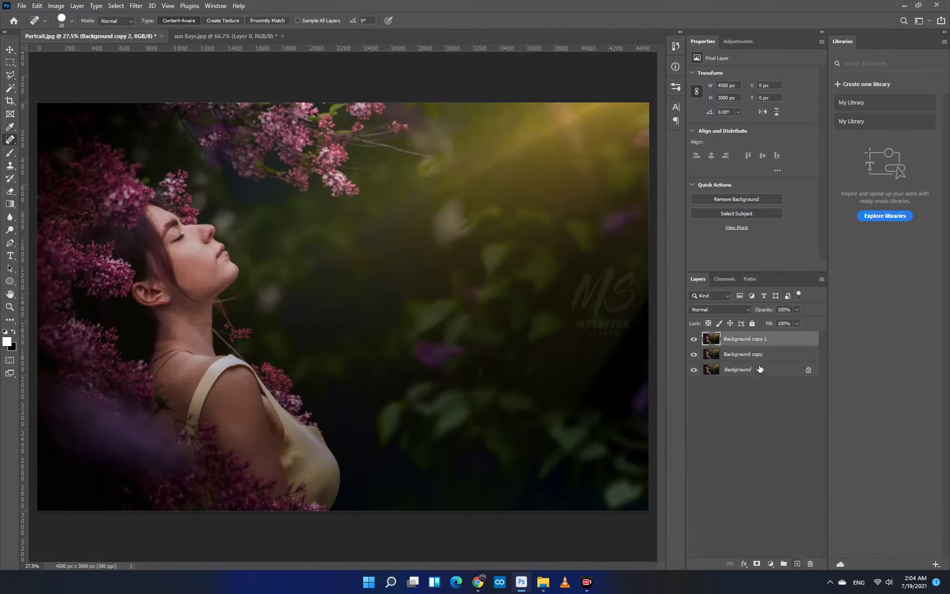
double_click(750, 340)
type("Highpas")
key("Return")
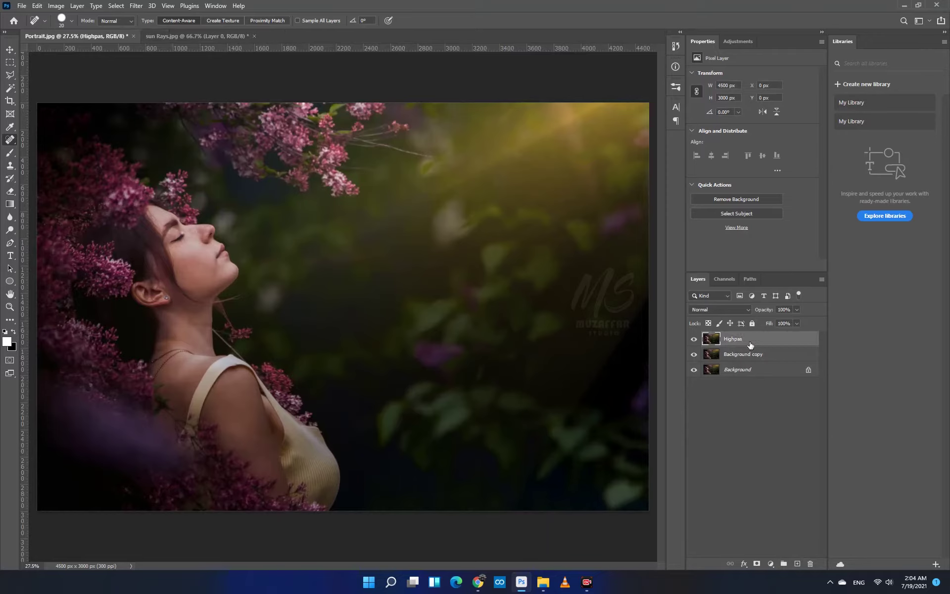
Apply a High Pass filter with a radius of 4.2 pixels to the Highpas layer
left_click(136, 6)
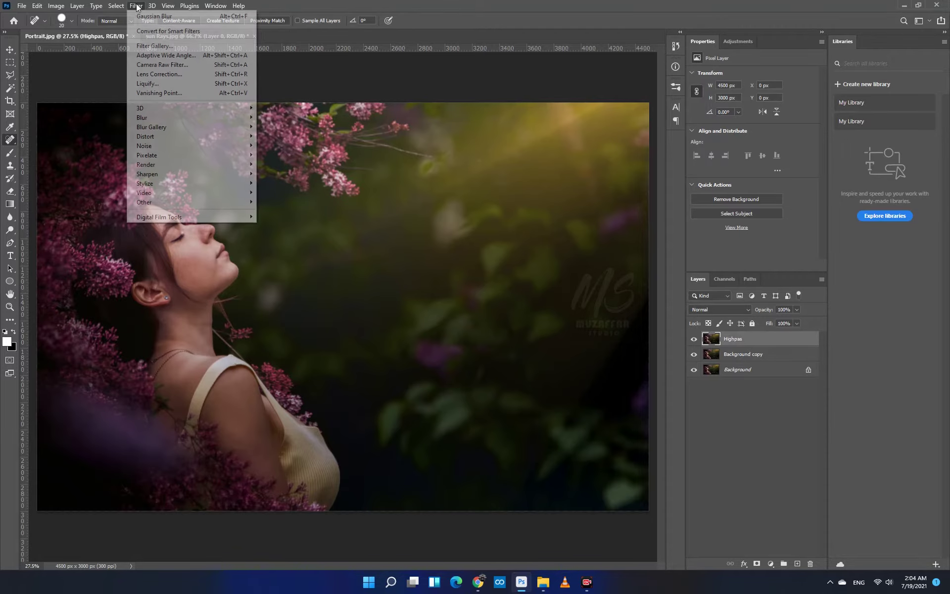
mouse_move(196, 205)
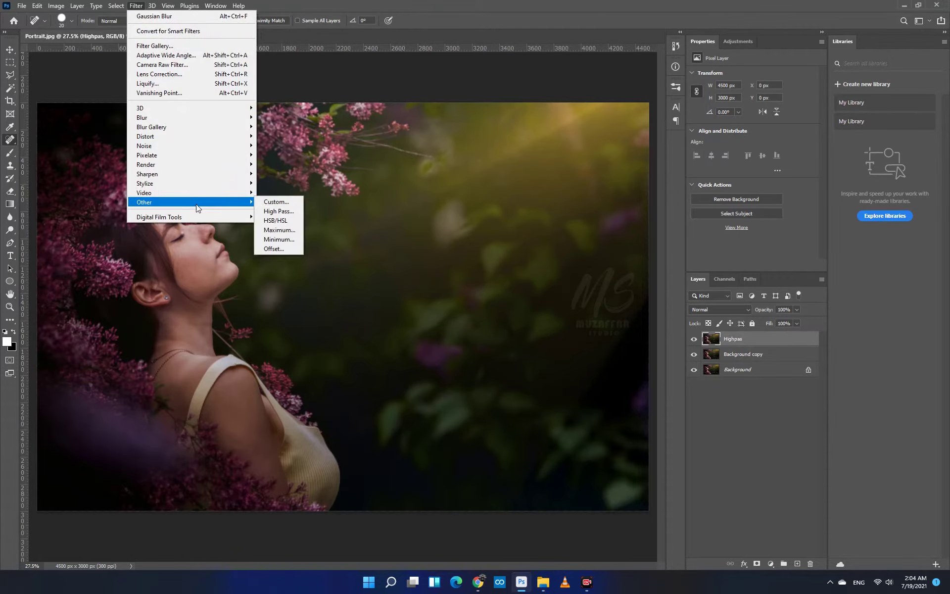
left_click(276, 210)
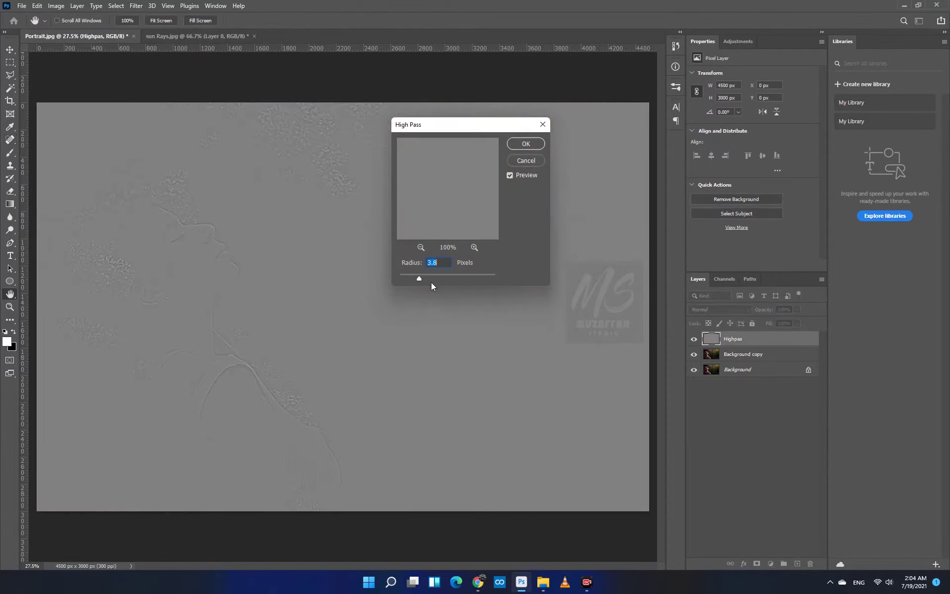
left_click(509, 174)
left_click(509, 175)
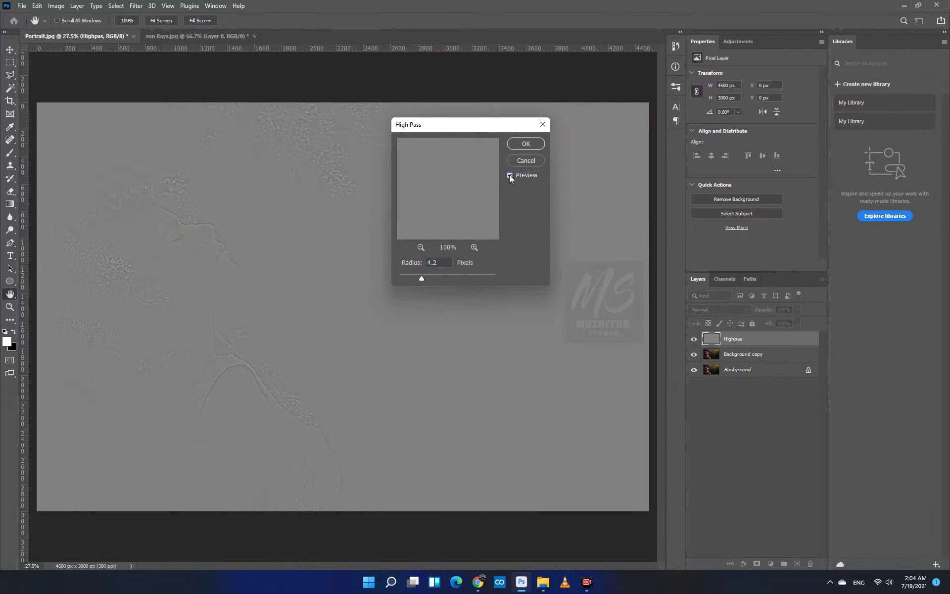
left_click(525, 143)
key("j")
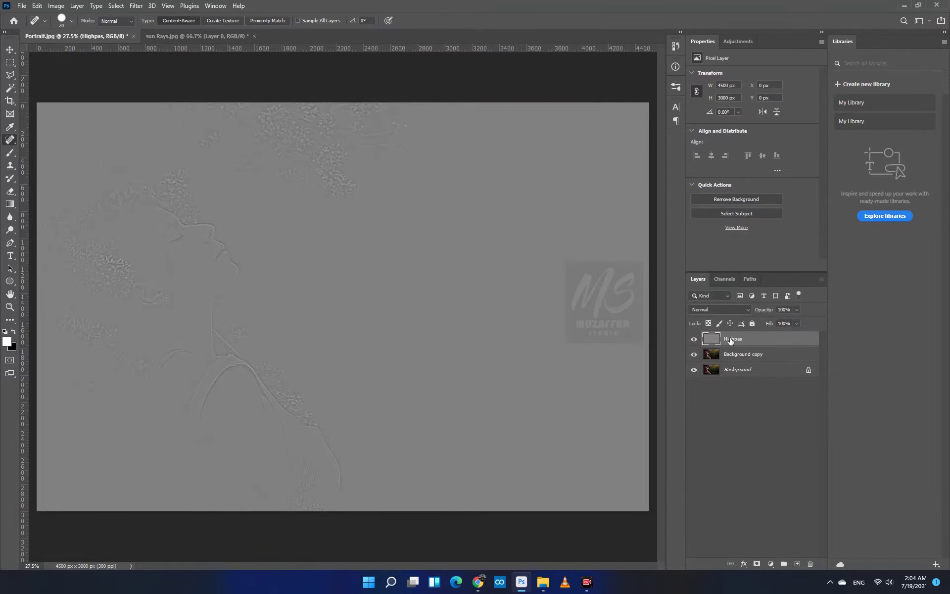
Set the Highpas layer's blend mode to Overlay and correct its name to "Highpass"
left_click(705, 310)
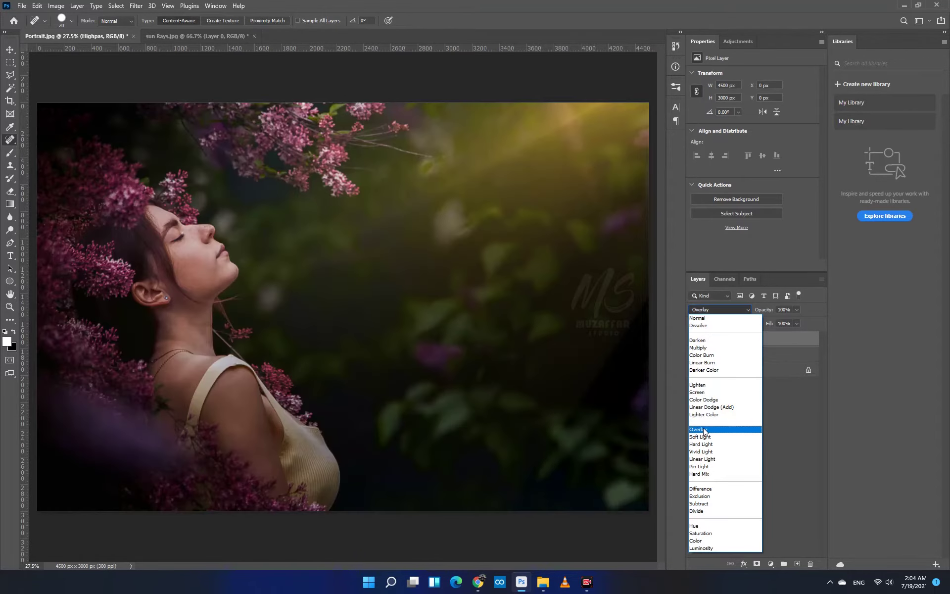
left_click(702, 429)
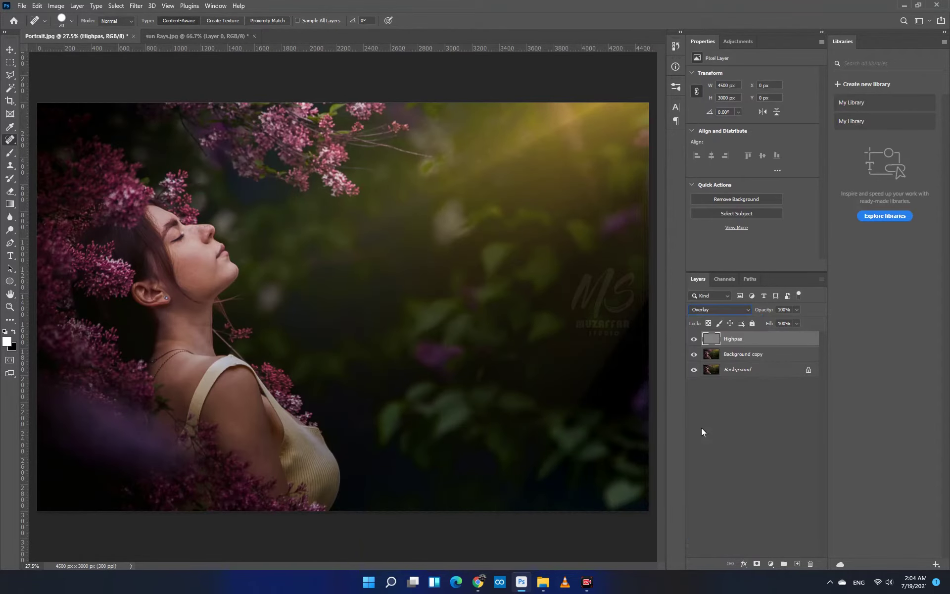
double_click(734, 342)
left_click(746, 340)
type("s")
left_click(748, 355)
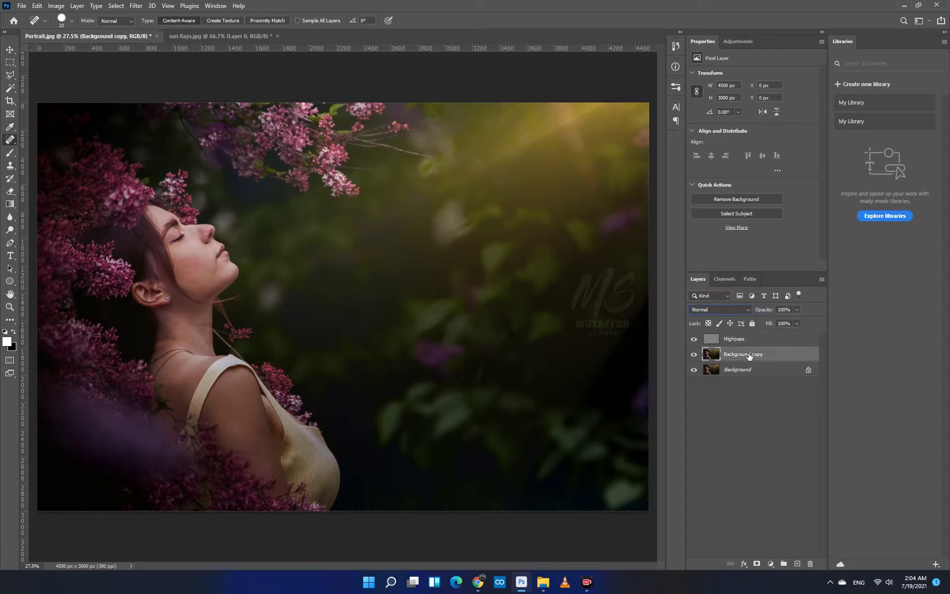
Rename the Background copy layer as "Mixer Brush"
left_click(749, 341)
double_click(751, 355)
type("Mixer Brush")
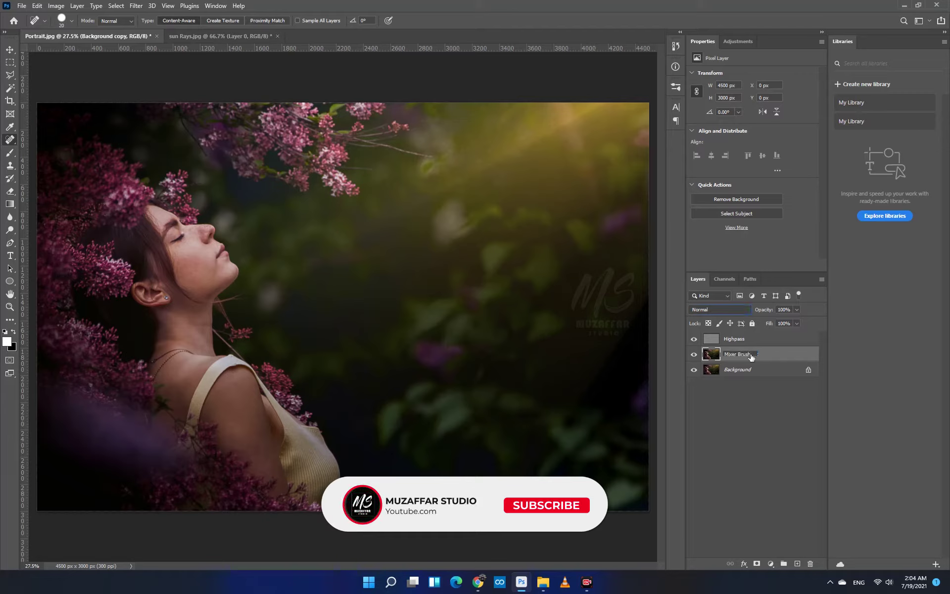
key("Return")
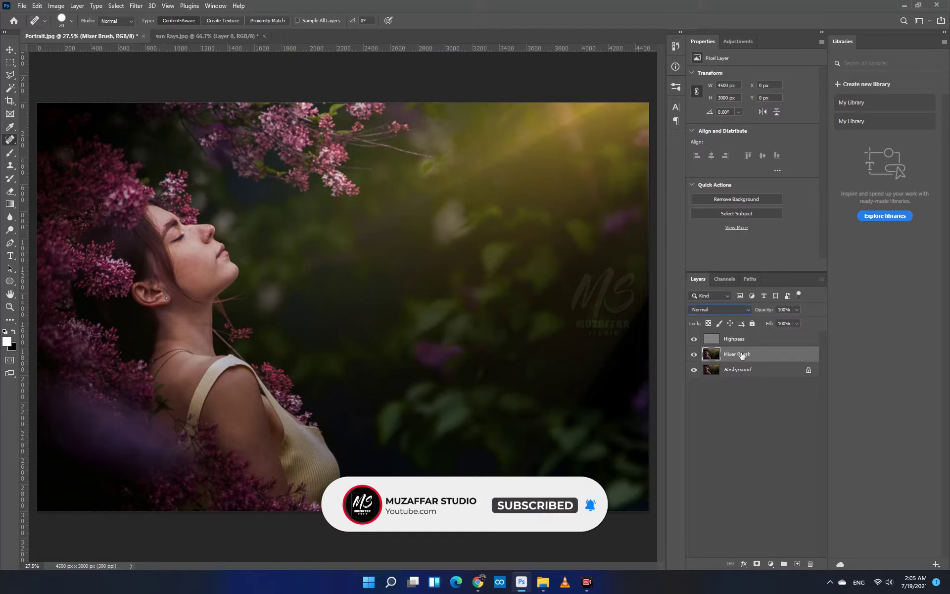
Activate the Mixer Brush tool for the Mixer Brush layer and set its Wet value to 7%
left_click(10, 153)
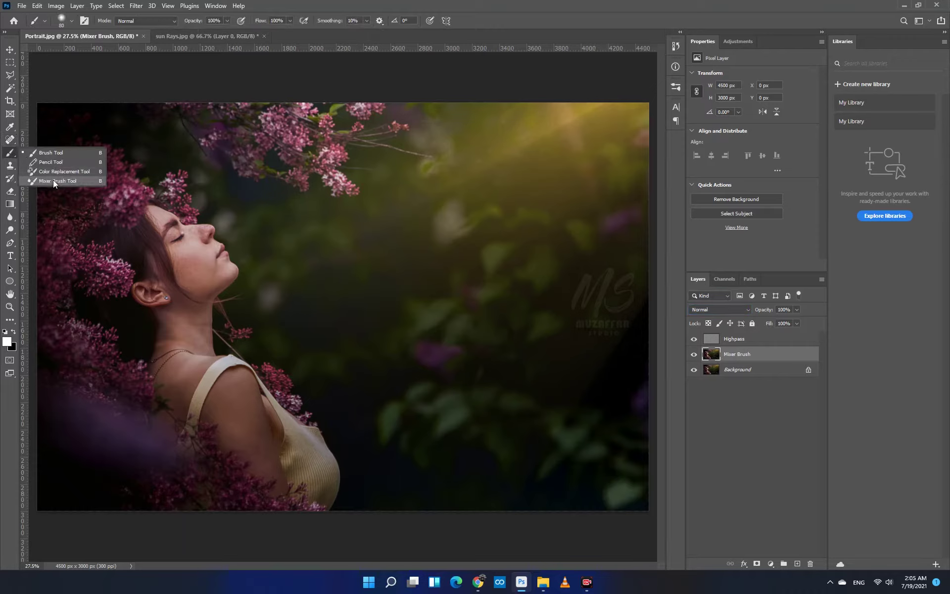
left_click(53, 181)
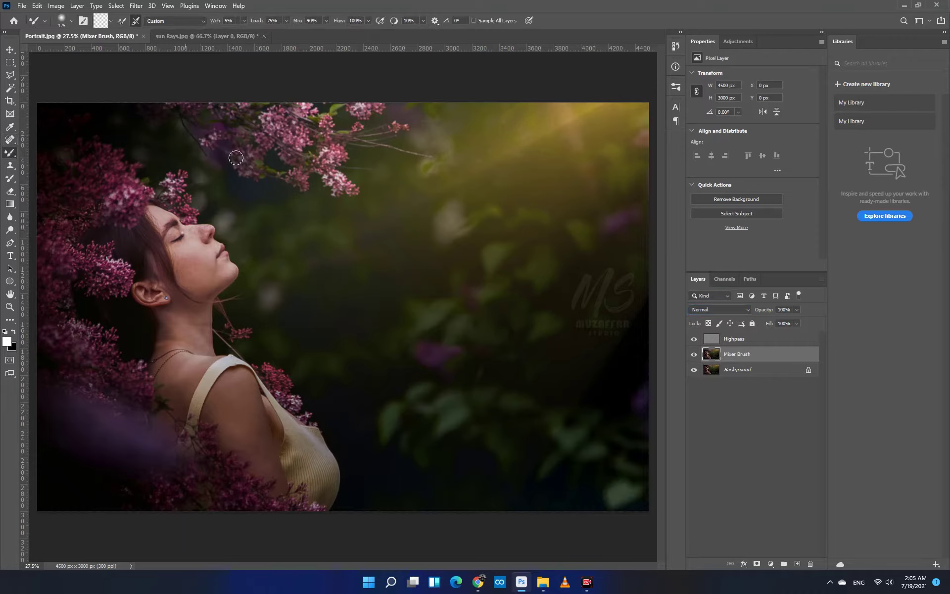
left_click(243, 21)
left_click_drag(247, 32, 245, 30)
Smooth the skin of the forehead, nose and upper cheek with the Mixer Brush at about 40 to 50 px
scroll(161, 257, "up", 6)
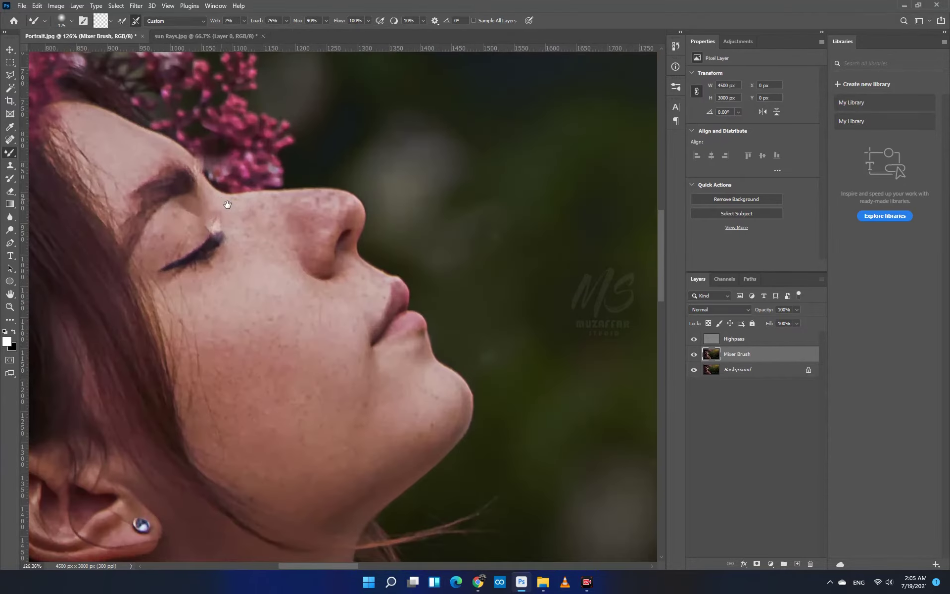
left_click_drag(227, 204, 254, 236)
key("bracketleft")
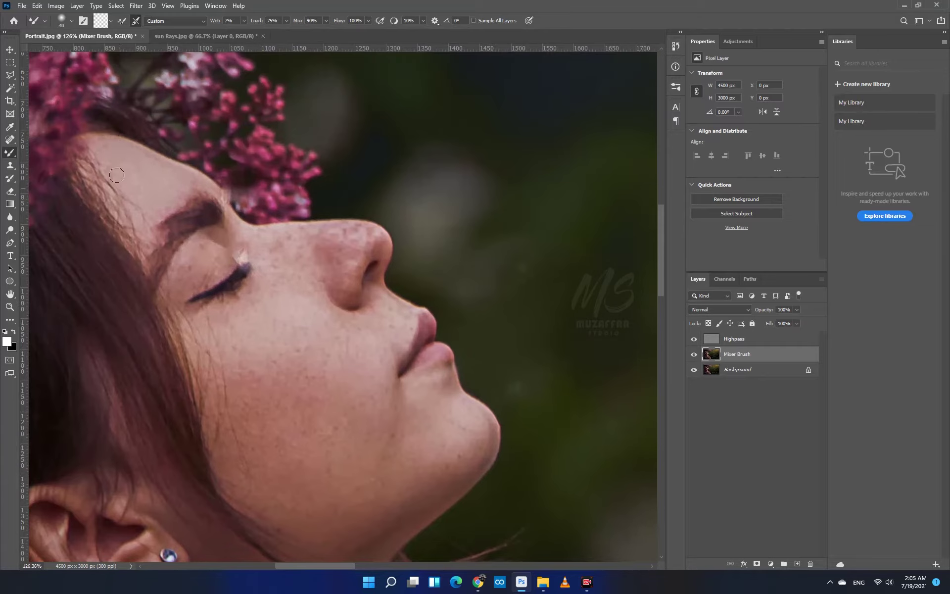
key("bracketleft")
key("bracketright")
key("bracketright")
key("bracketright")
left_click_drag(305, 287, 304, 237)
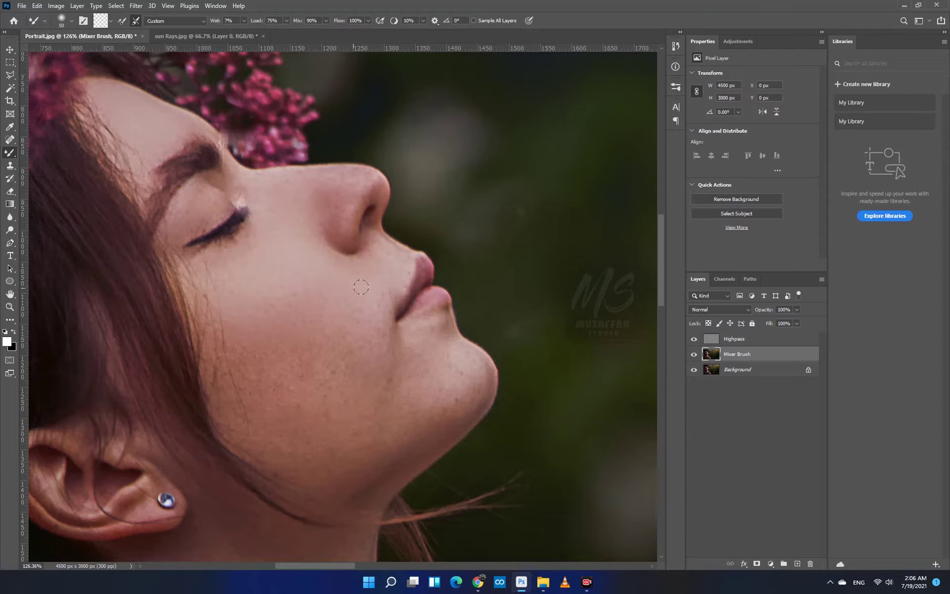
Blend the skin of the lower cheek, chin and jaw with the Mixer Brush, starting at about 45 px
left_click_drag(365, 289, 359, 230)
key("bracketleft")
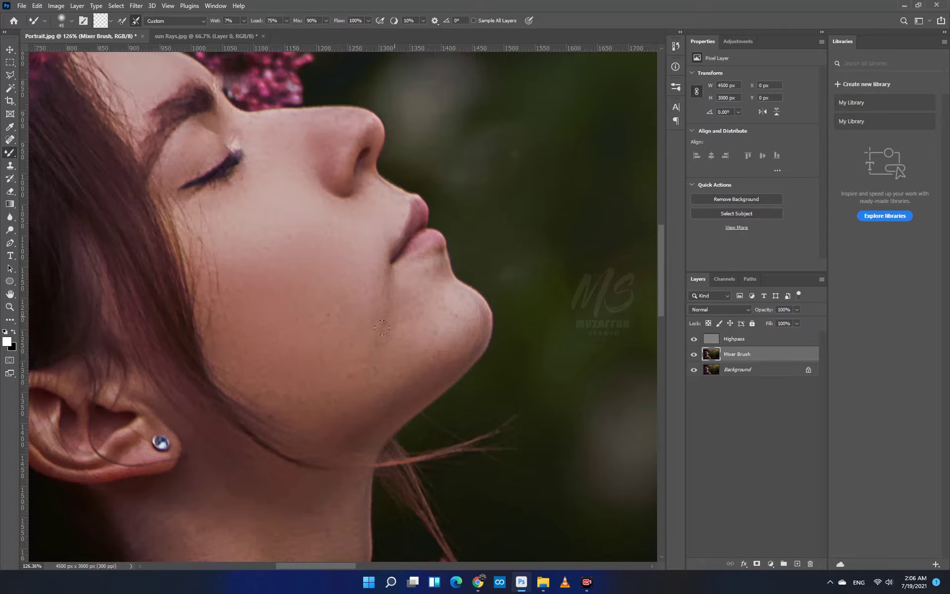
scroll(366, 337, "up", 1)
key("bracketleft")
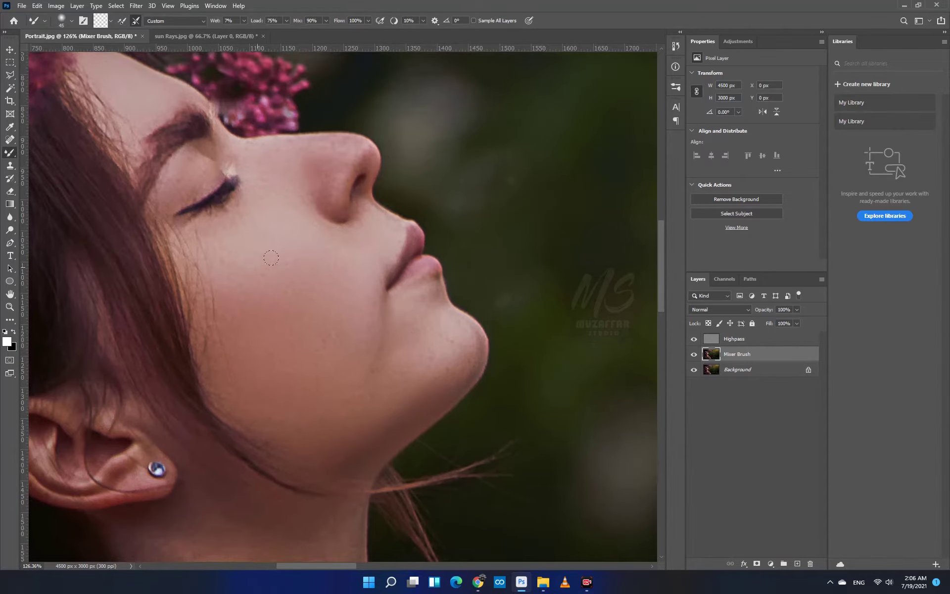
left_click_drag(331, 337, 325, 273)
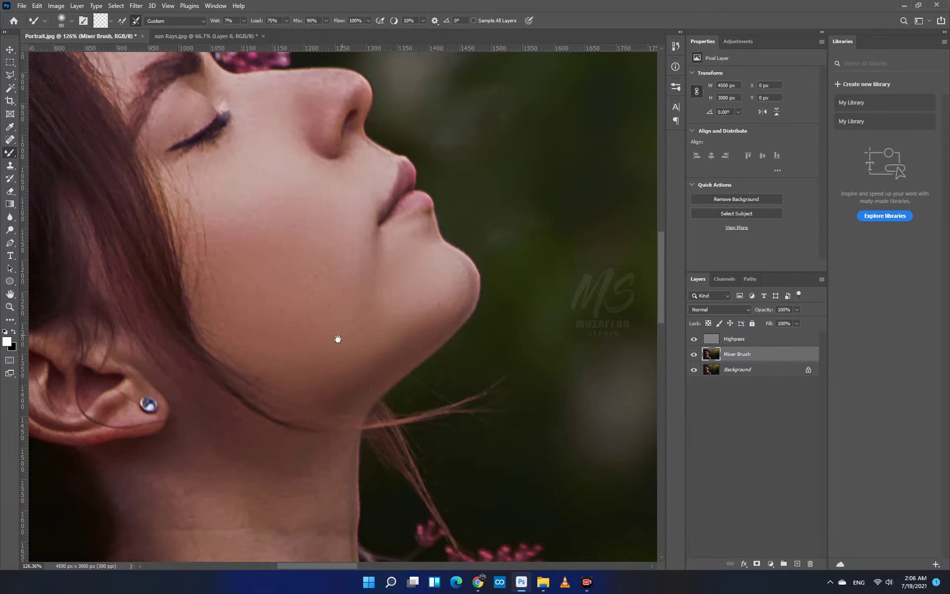
Smooth the skin below the ear and along the neck with the Mixer Brush, enlarging it to 125 px
left_click_drag(338, 339, 458, 327)
left_click_drag(363, 352, 363, 296)
key("bracketleft")
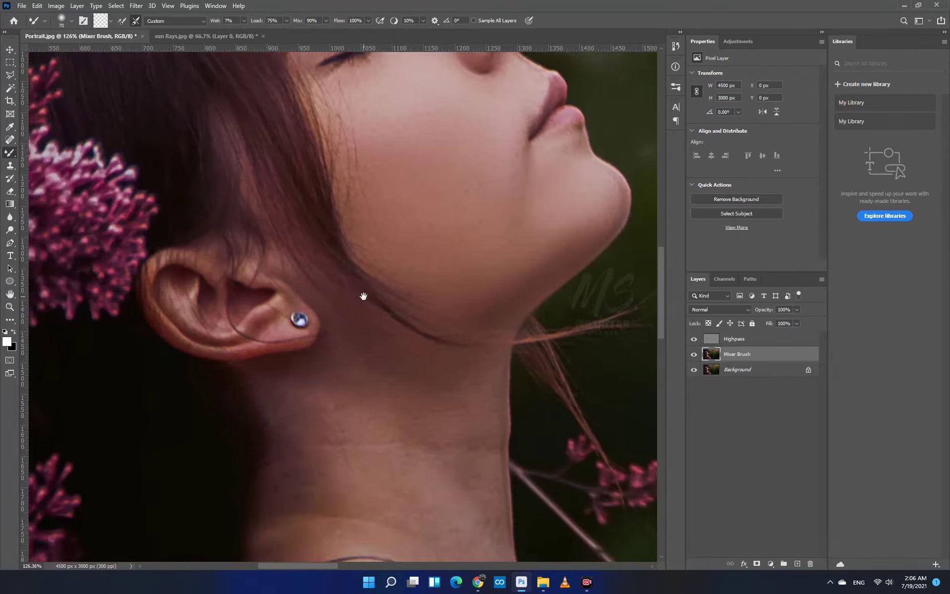
key("ctrl+minus")
key("ctrl+minus")
key("bracketright")
key("bracketright")
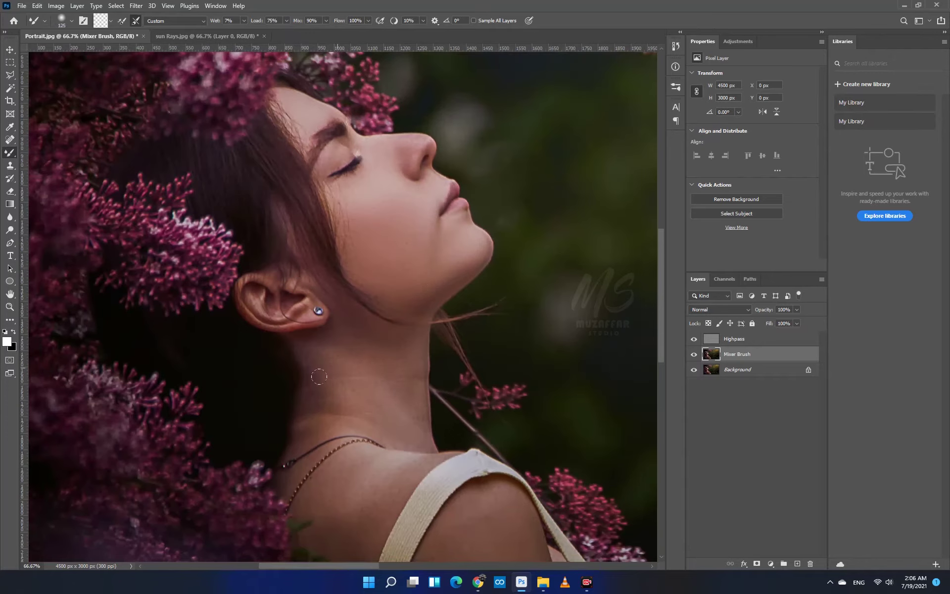
Smooth the skin of the lower neck, shoulder and upper arm with the Mixer Brush, adjusting its size between about 60 and 125 px
key("bracketleft")
key("bracketleft")
key("bracketleft")
key("bracketleft")
key("bracketleft")
key("ctrl+plus")
scroll(367, 221, "down", 4)
scroll(409, 271, "down", 1)
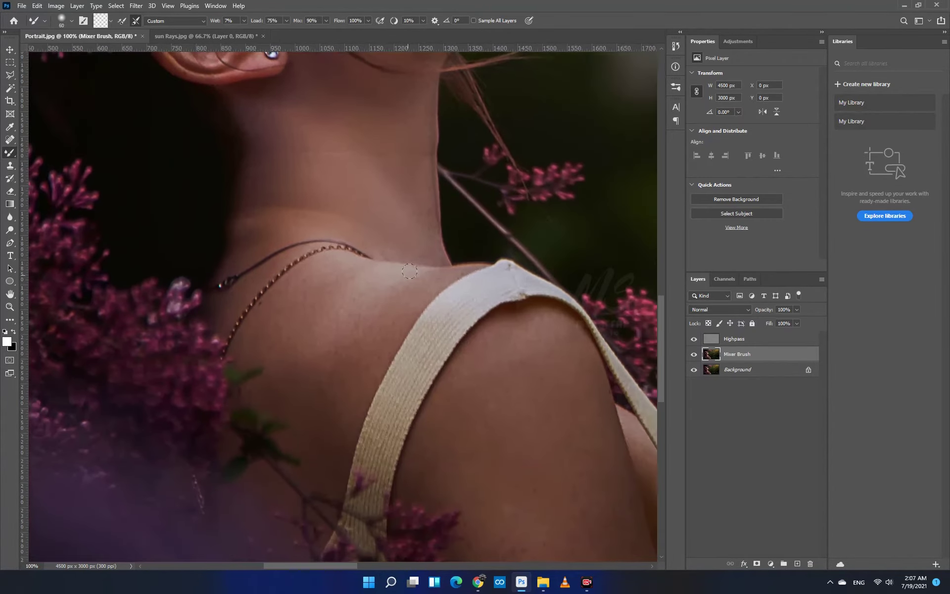
key("bracketright")
scroll(338, 320, "down", 2)
key("bracketright")
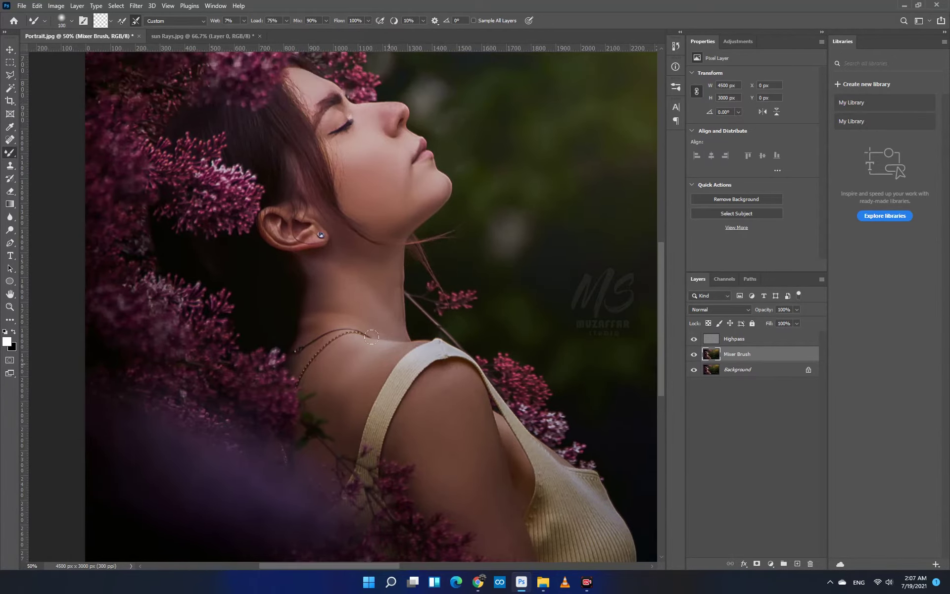
scroll(328, 284, "down", 2)
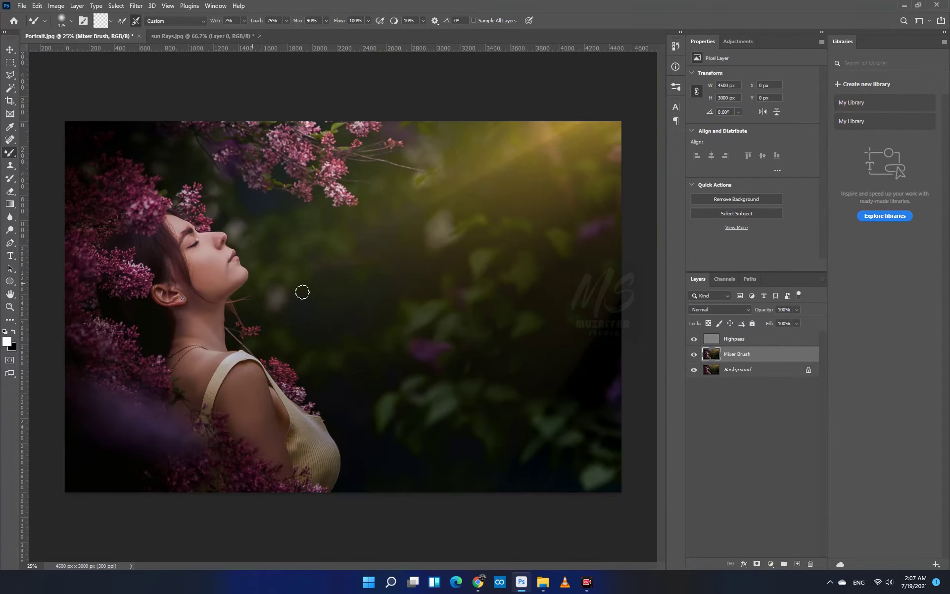
Group the Highpass and Mixer Brush layers and name the group "Retouch"
left_click(734, 344, "shift")
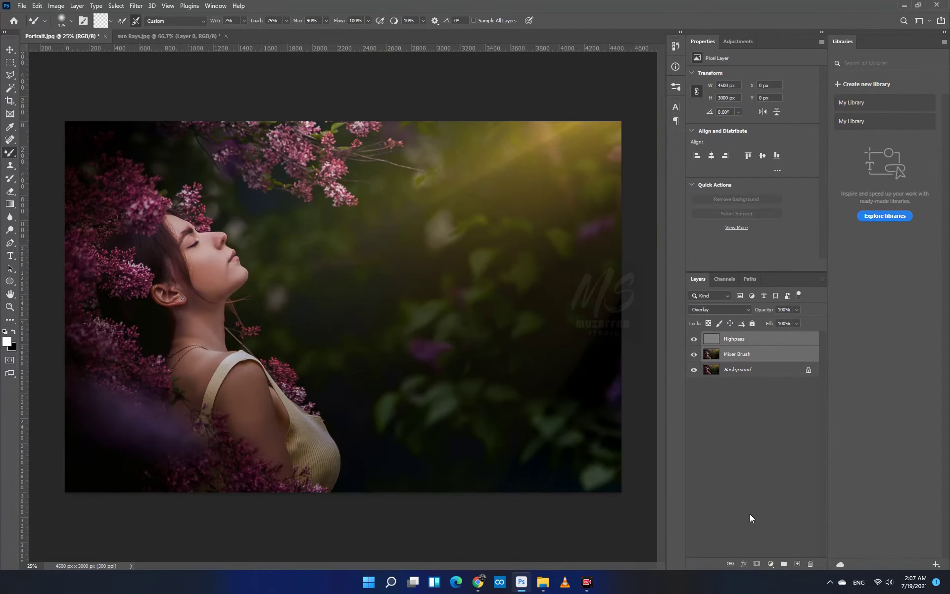
key("ctrl+g")
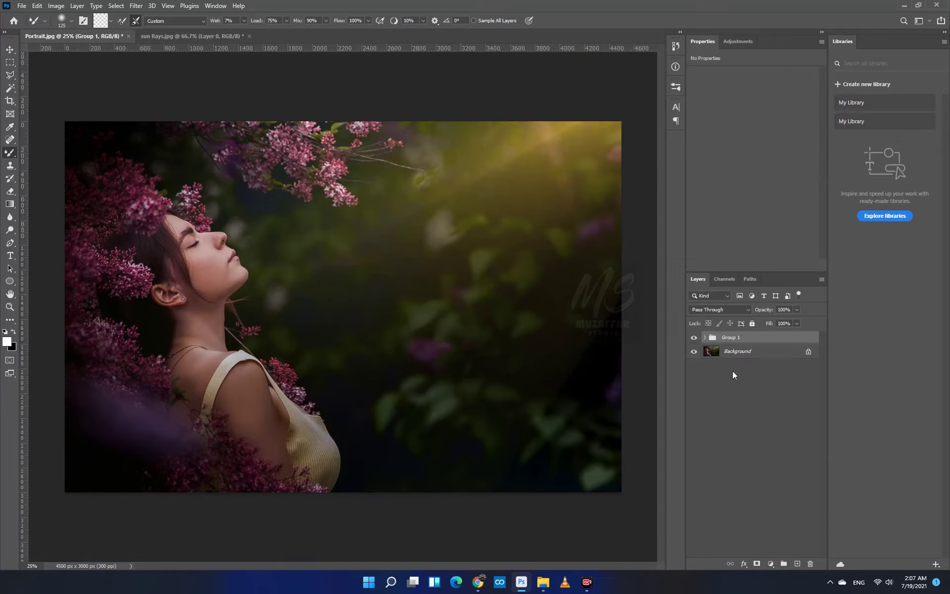
double_click(736, 338)
type("Retouch")
key("Return")
Compare the portrait with and without the Retouch group, and stamp all visible layers into a new layer on top
scroll(468, 295, "up", 1)
left_click(690, 338)
left_click(690, 338)
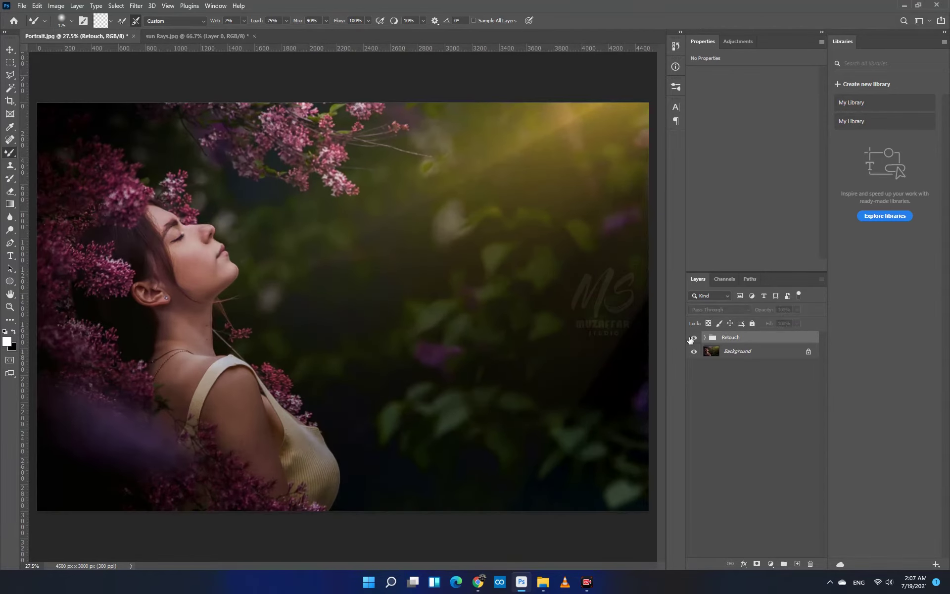
left_click(690, 338)
left_click(691, 338)
key("ctrl+shift+alt+e")
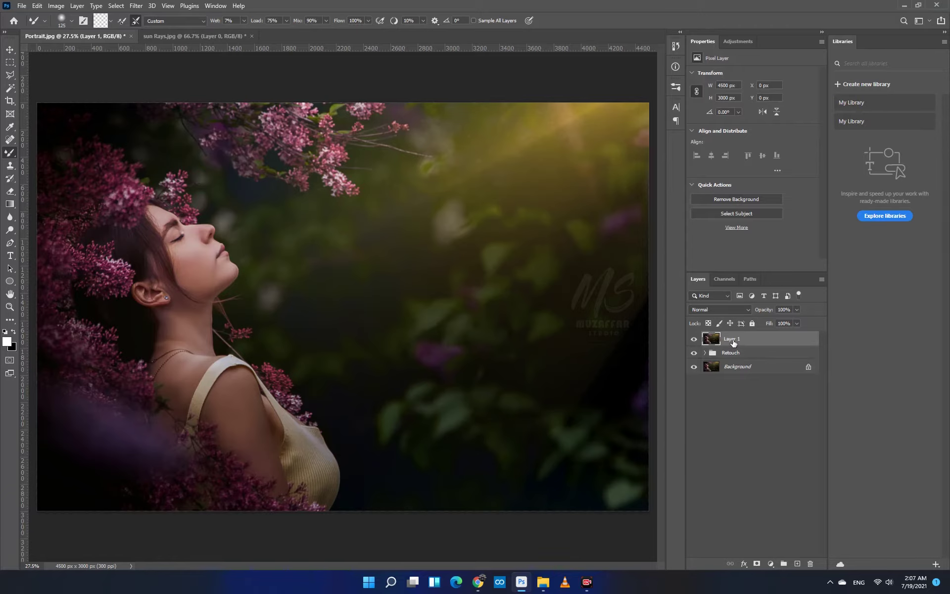
Rename the stamped top layer "Camera Raw" and open the Camera Raw filter on it
double_click(732, 341)
type("Camera")
key("Return")
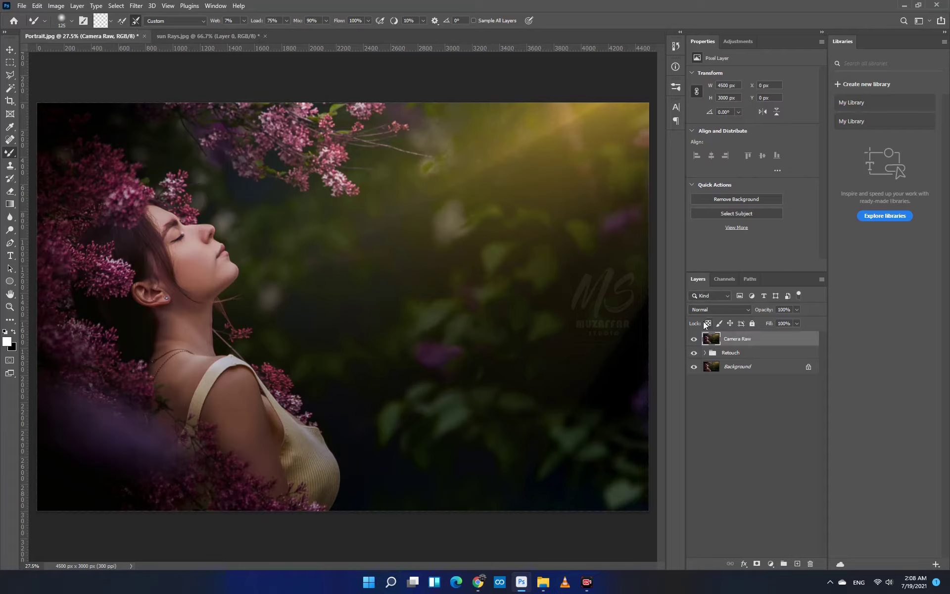
left_click(137, 7)
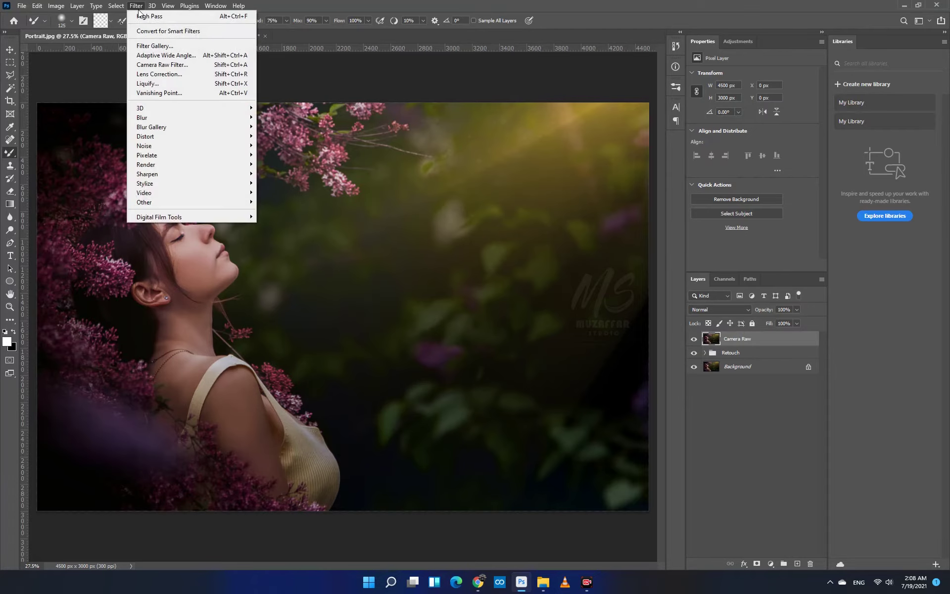
left_click(207, 68)
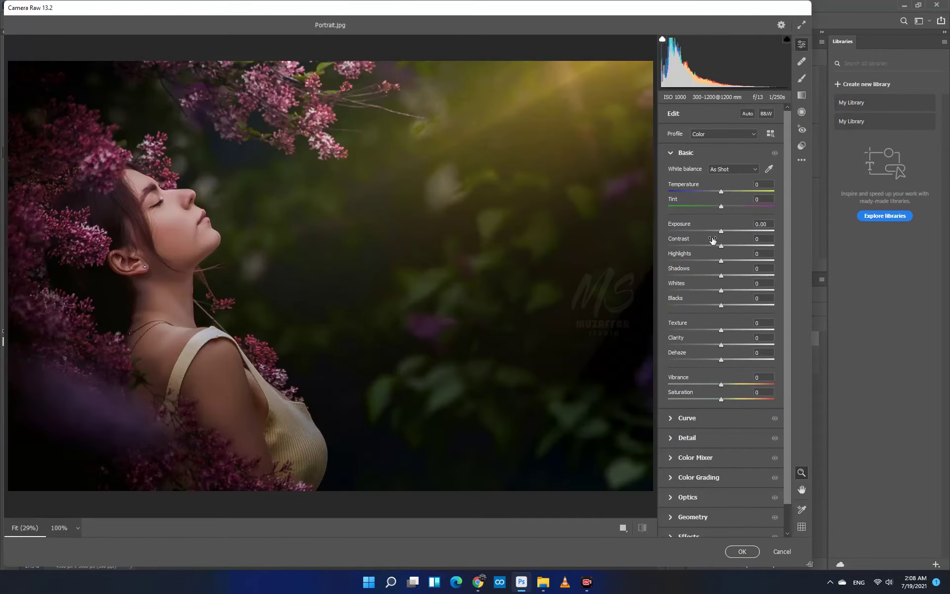
Apply the Camera Raw filter with Temperature +13, Tint +7, Exposure +0.10, Highlights -7, Shadows +100 and Blacks +3
left_click(721, 193)
left_click_drag(722, 193, 728, 193)
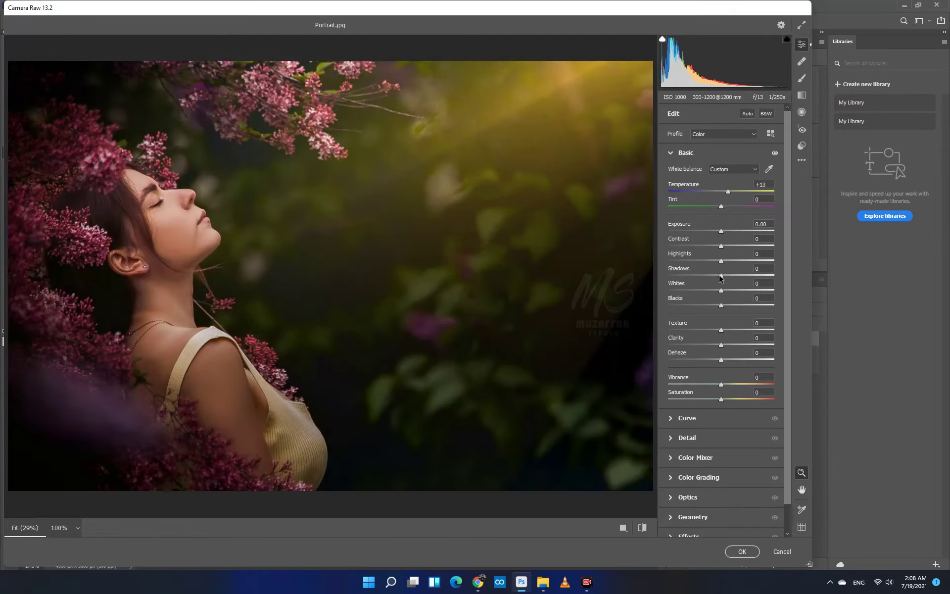
left_click_drag(720, 277, 806, 288)
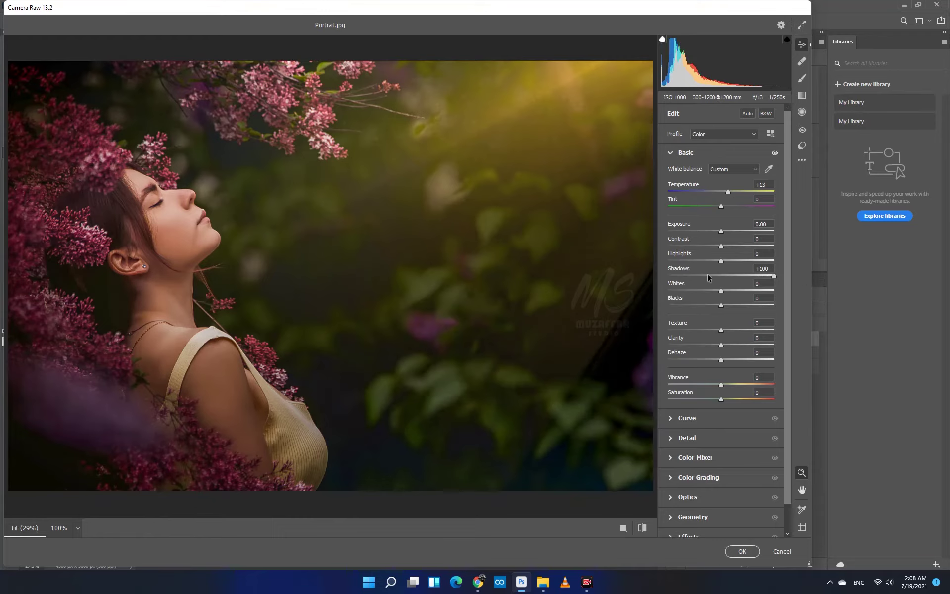
left_click_drag(721, 233, 716, 262)
mouse_move(721, 307)
left_mouse_down()
mouse_move(710, 303)
mouse_move(722, 306)
left_mouse_up()
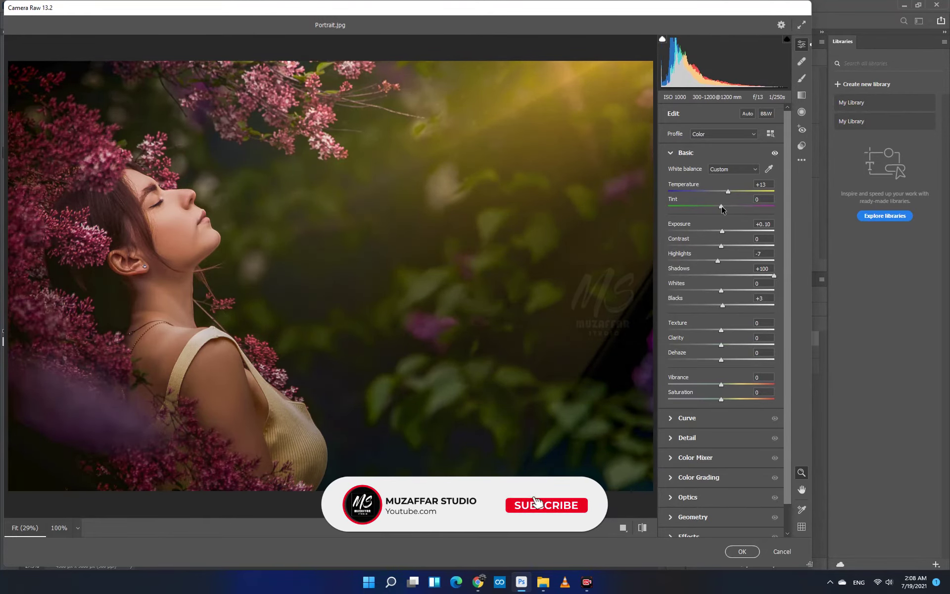
left_click_drag(721, 206, 726, 209)
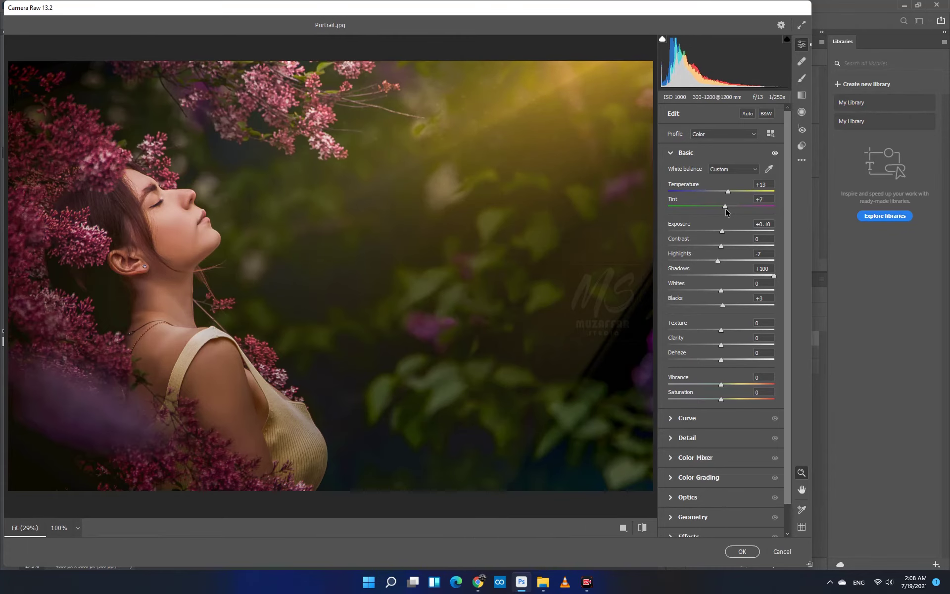
left_click(740, 550)
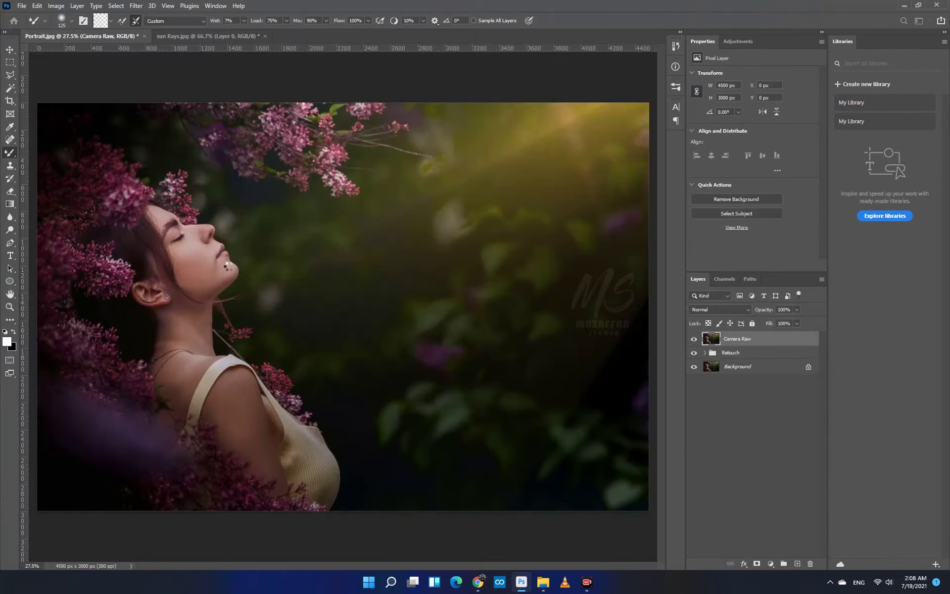
key("ctrl+minus")
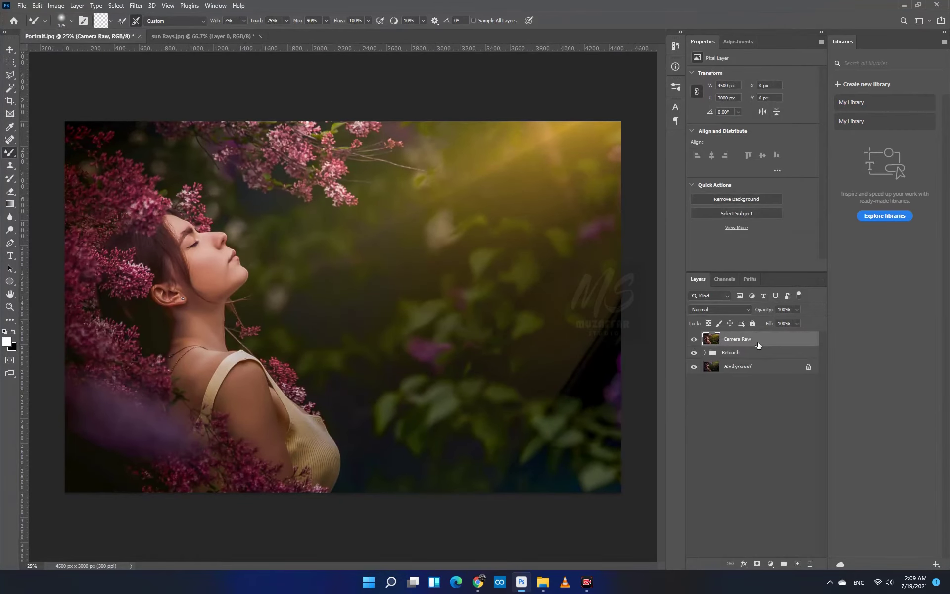
key("ctrl+0")
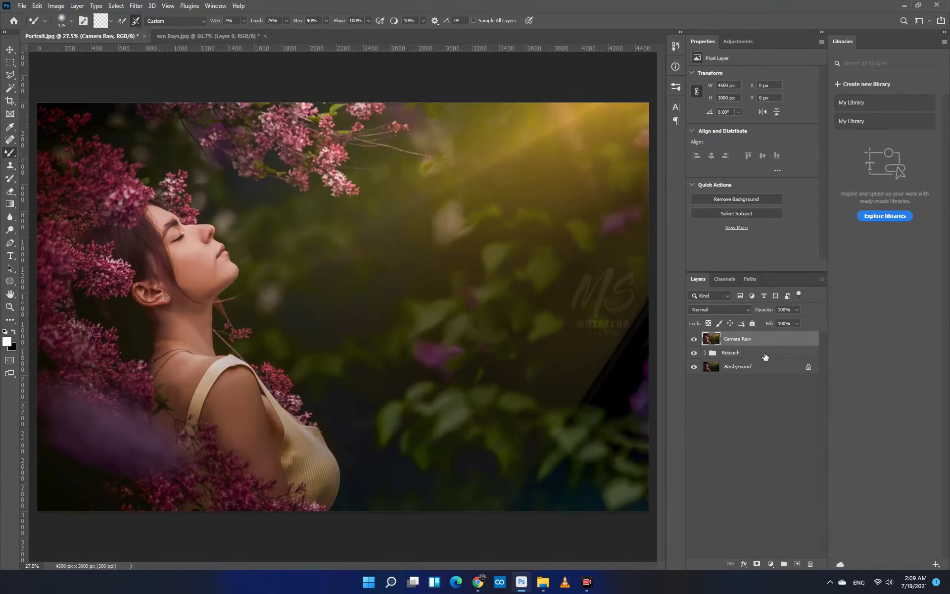
Duplicate the Camera Raw layer and name the copy "Grey"
left_click_drag(783, 342, 797, 563)
double_click(746, 339)
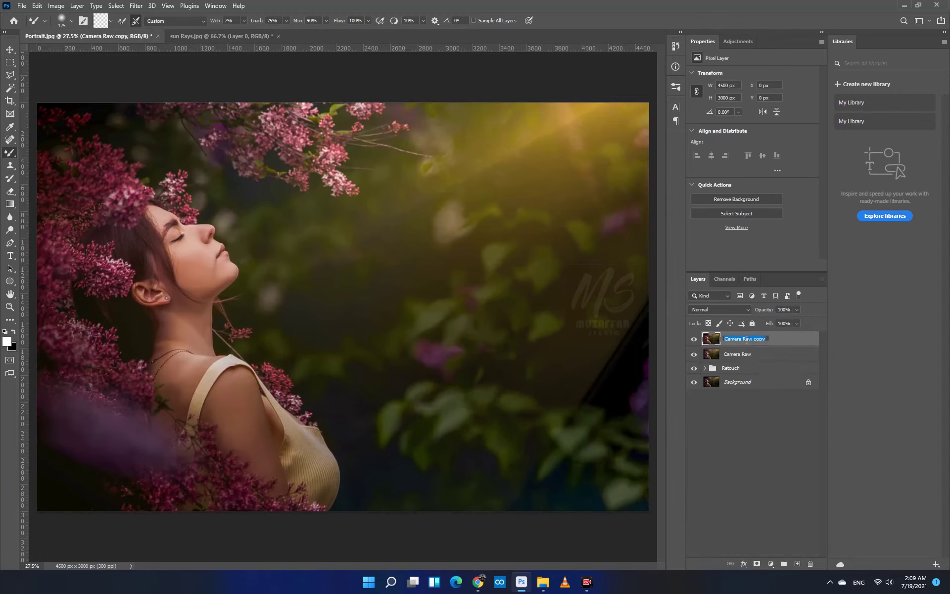
type("B")
key("Return")
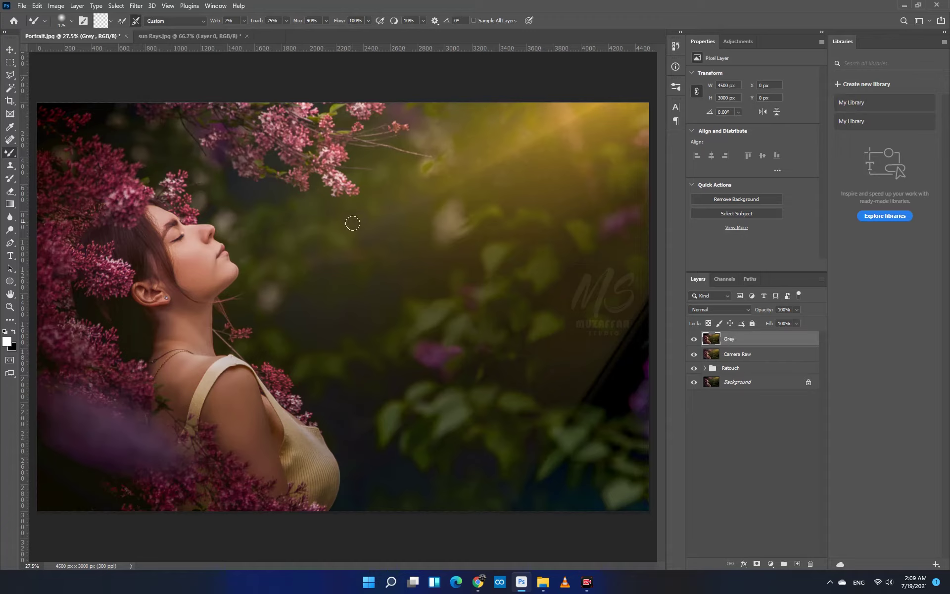
Fill the Grey layer with 50% Gray at 100% opacity and set its blend mode to Overlay
left_click(41, 8)
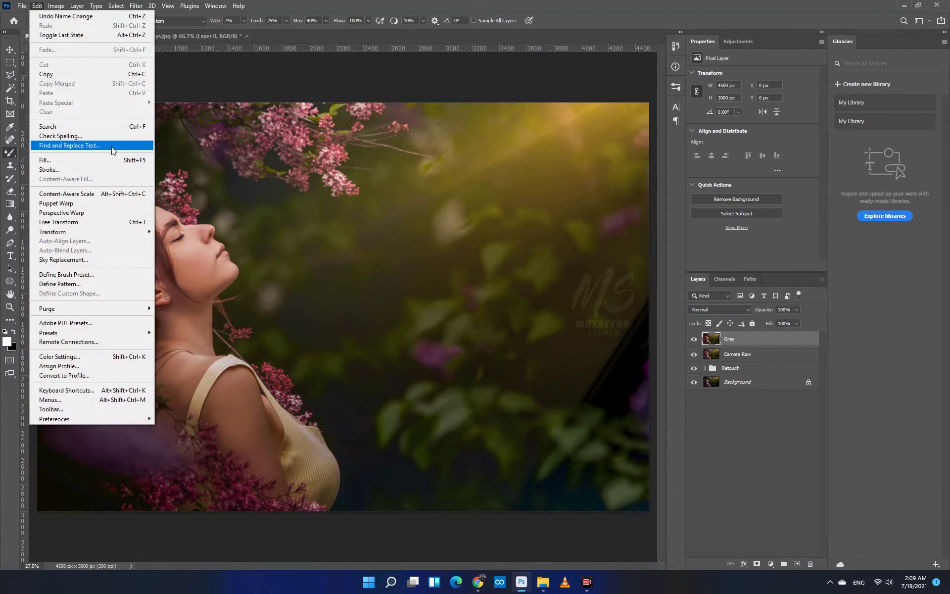
left_click(89, 160)
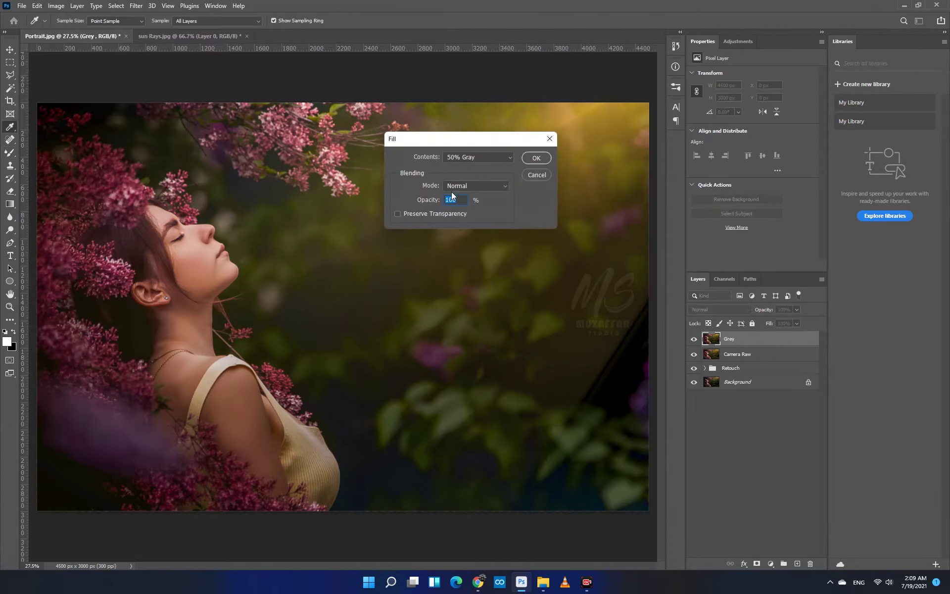
left_click(479, 159)
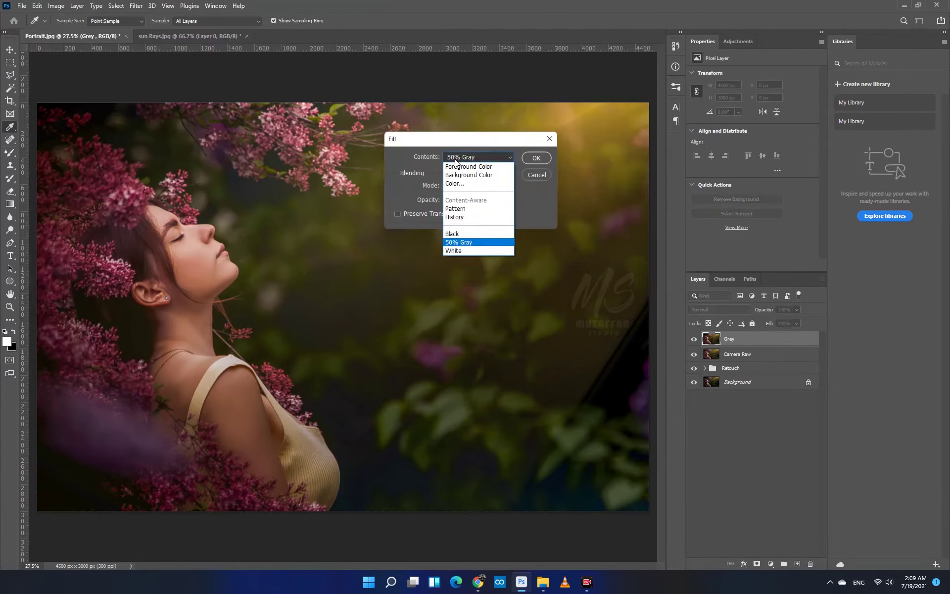
left_click(461, 244)
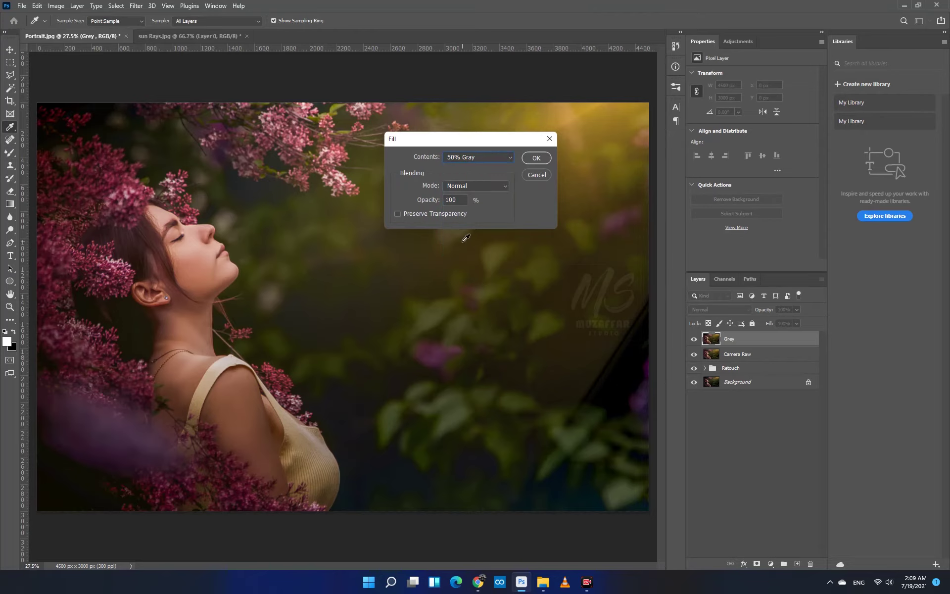
left_click(531, 161)
key("b")
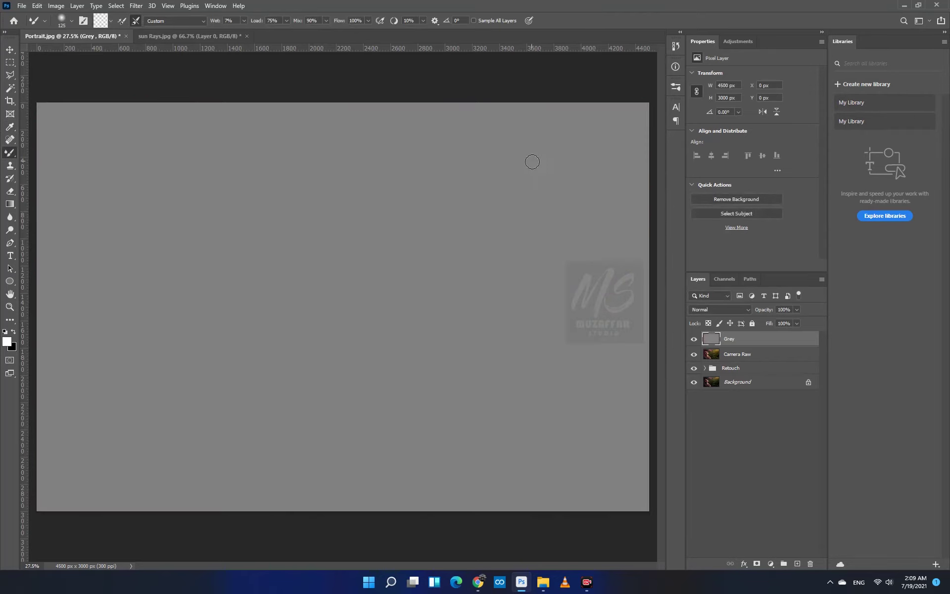
left_click(712, 310)
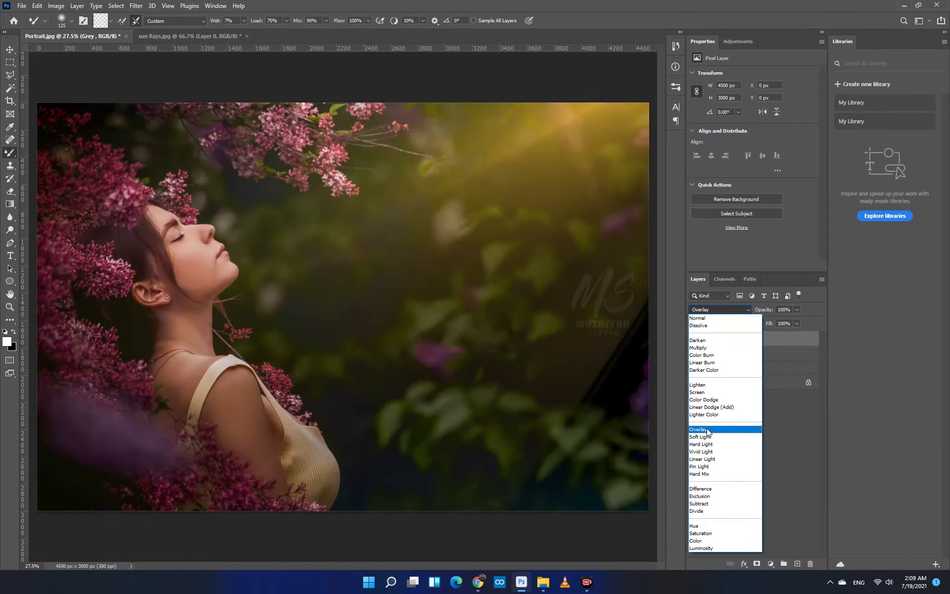
left_click(709, 430)
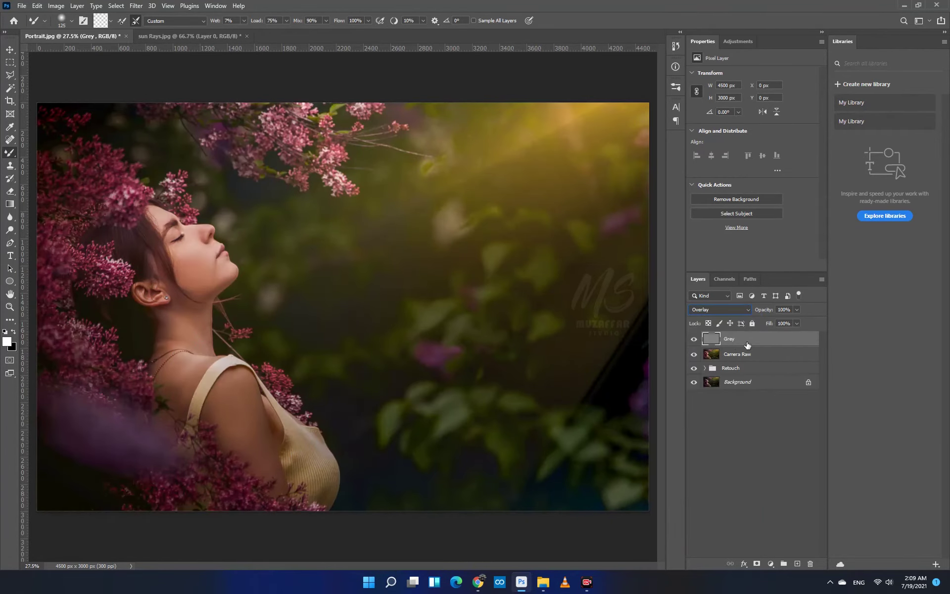
Brighten the nose on the Grey layer with the Dodge tool, using a brush of about 25 to 35 px
left_click(10, 230)
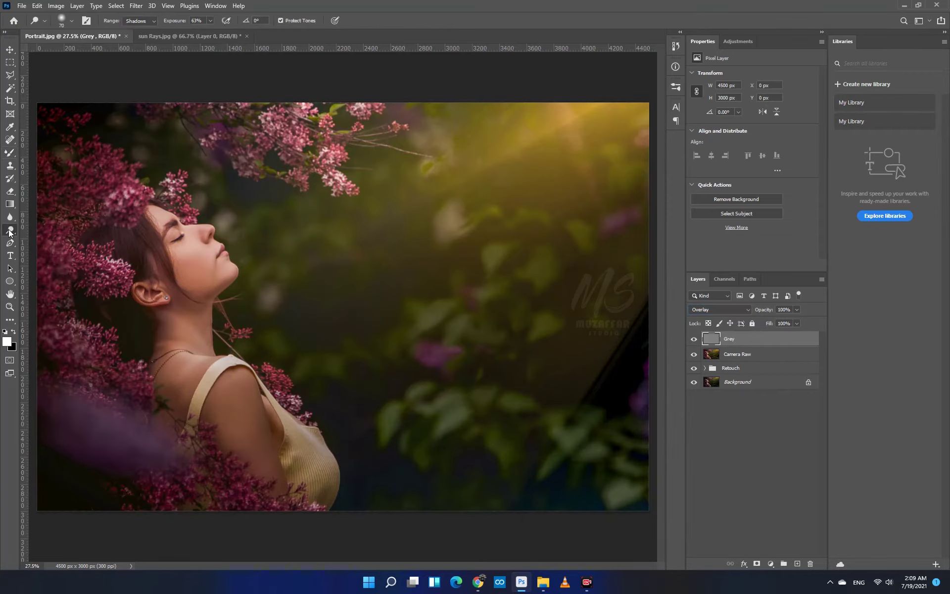
left_click(50, 231)
scroll(188, 240, "up", 5)
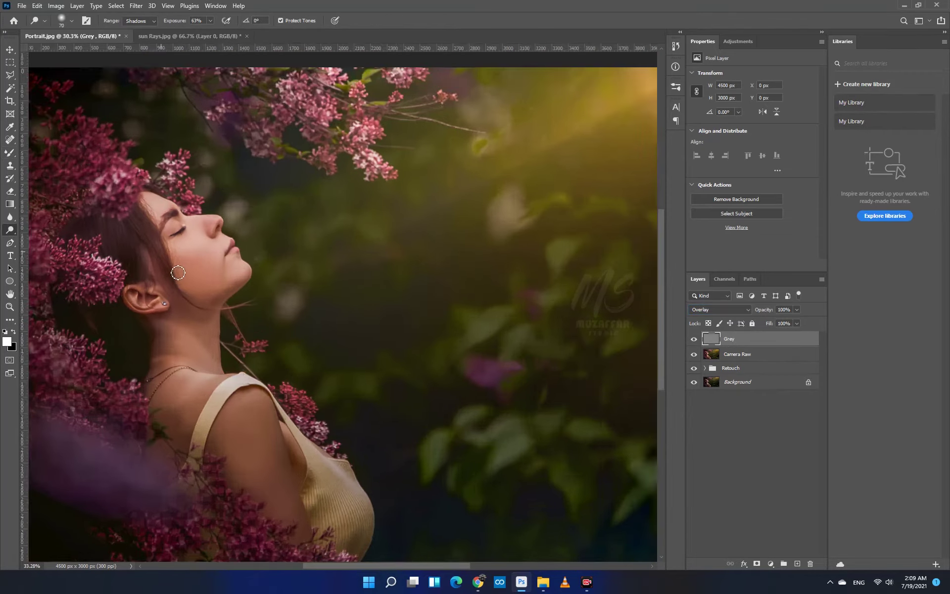
scroll(205, 144, "up", 6)
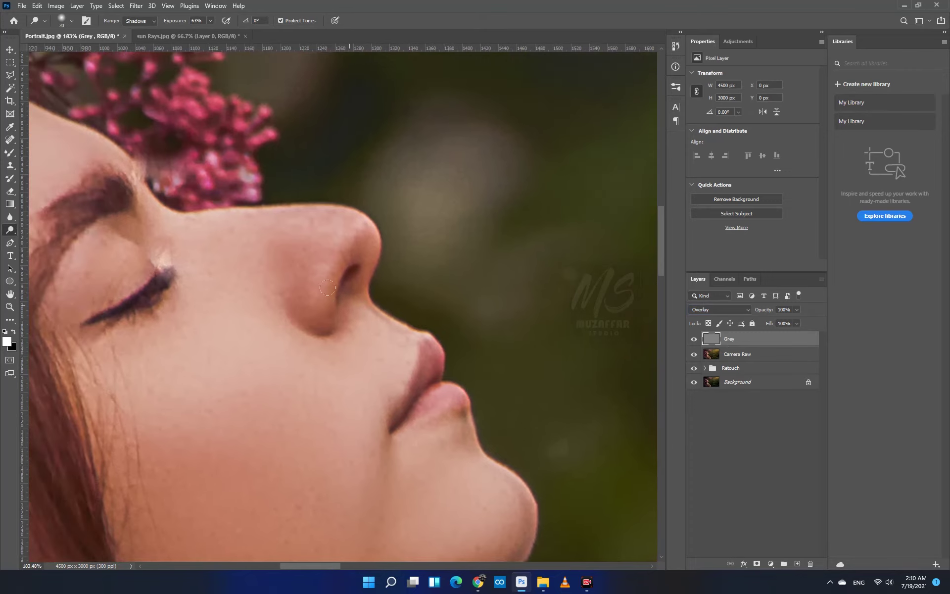
key("bracketleft")
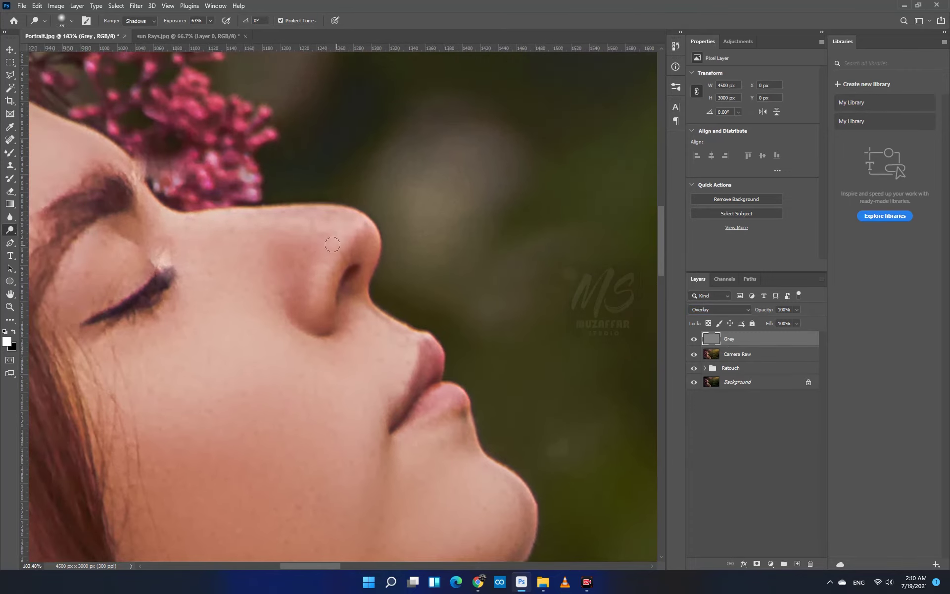
key("ctrl+1")
scroll(332, 304, "down", 1)
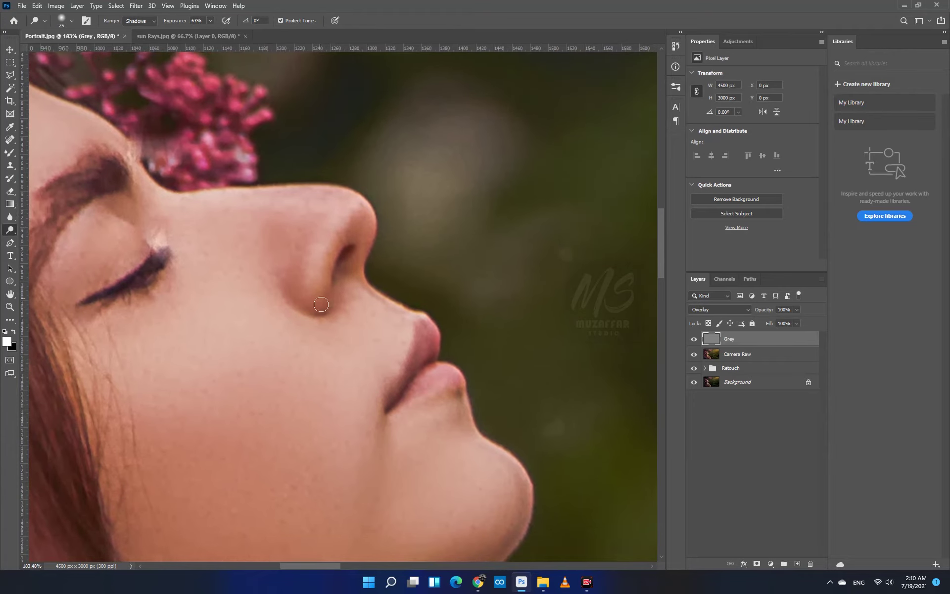
key("bracketright")
key("bracketright")
key("bracketright")
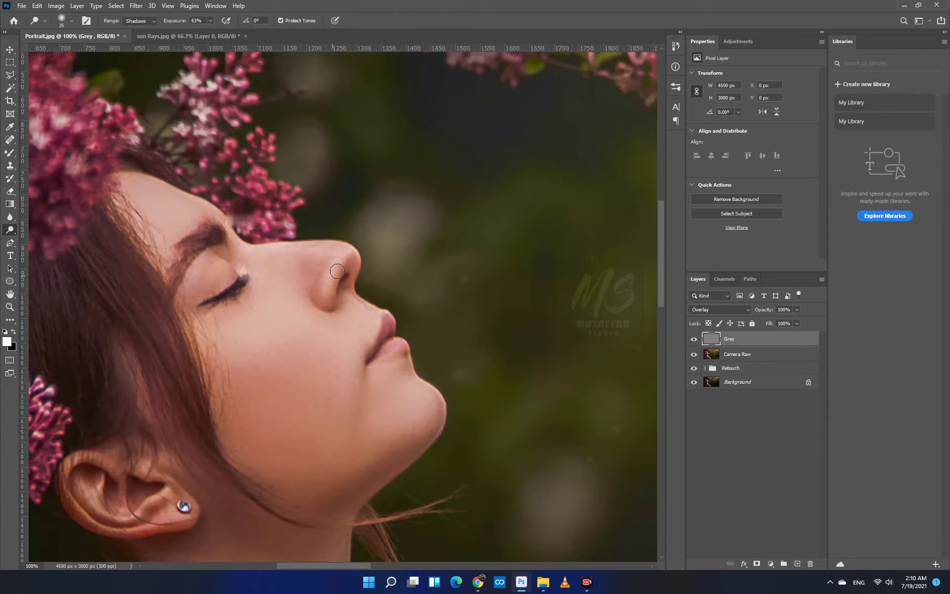
Dodge the lips with the brush reduced to about 25 px
key("ctrl+plus")
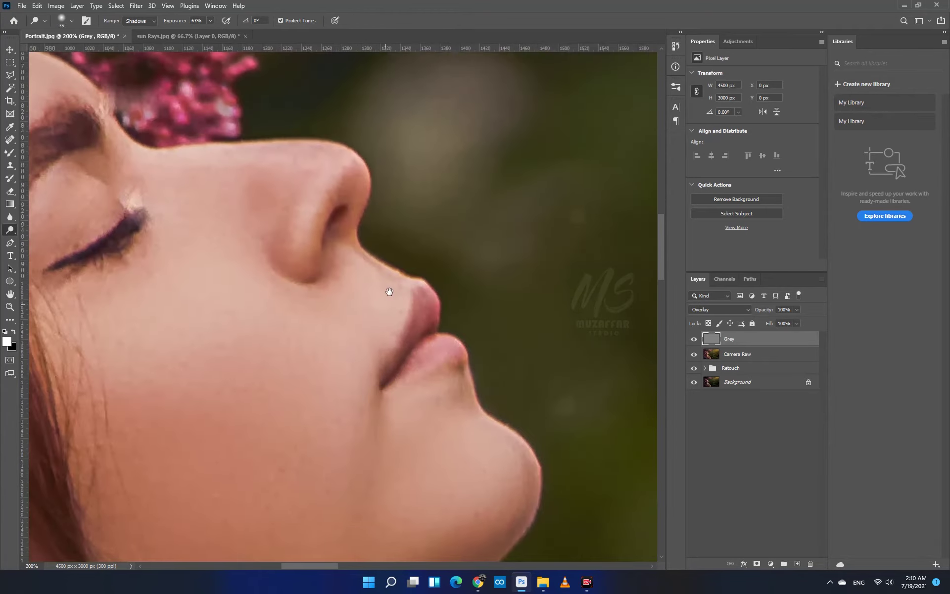
key("bracketleft")
key("bracketleft")
key("bracketleft")
key("bracketleft")
key("bracketleft")
key("bracketright")
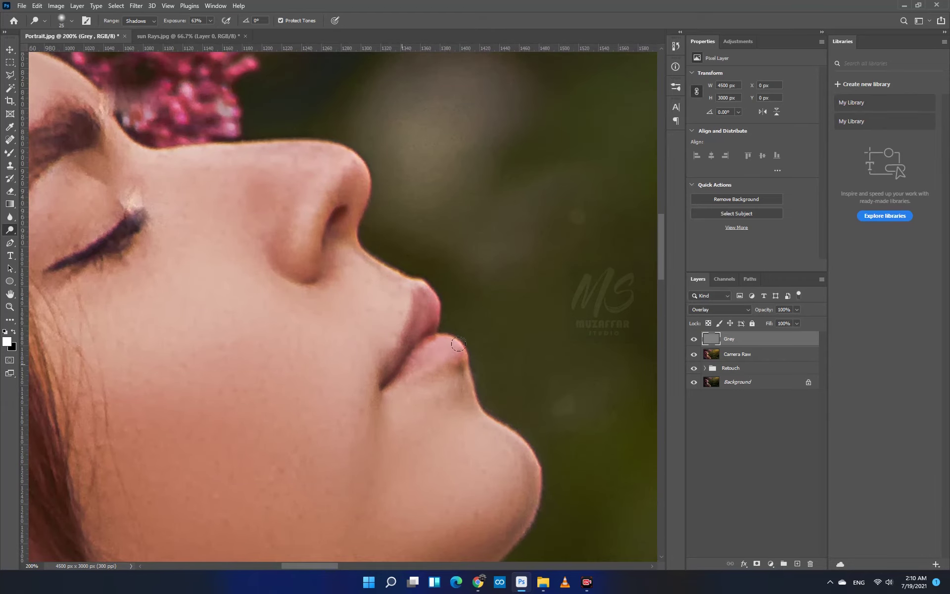
Dodge the forehead and face with the brush enlarged to 100 px
key("ctrl+minus")
key("bracketright")
key("bracketright")
key("bracketright")
key("bracketright")
key("bracketright")
key("bracketright")
key("bracketright")
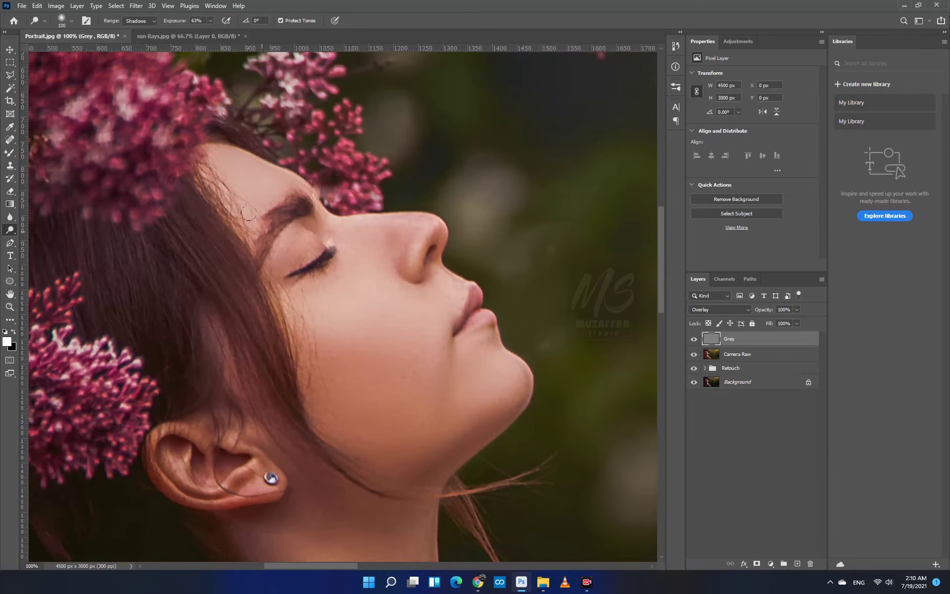
Dodge the ear with the brush reduced to 25 px
key("bracketleft")
key("bracketleft")
key("bracketleft")
key("bracketleft")
key("bracketleft")
key("bracketleft")
key("bracketleft")
key("bracketleft")
key("bracketleft")
key("bracketleft")
scroll(306, 297, "down", 3)
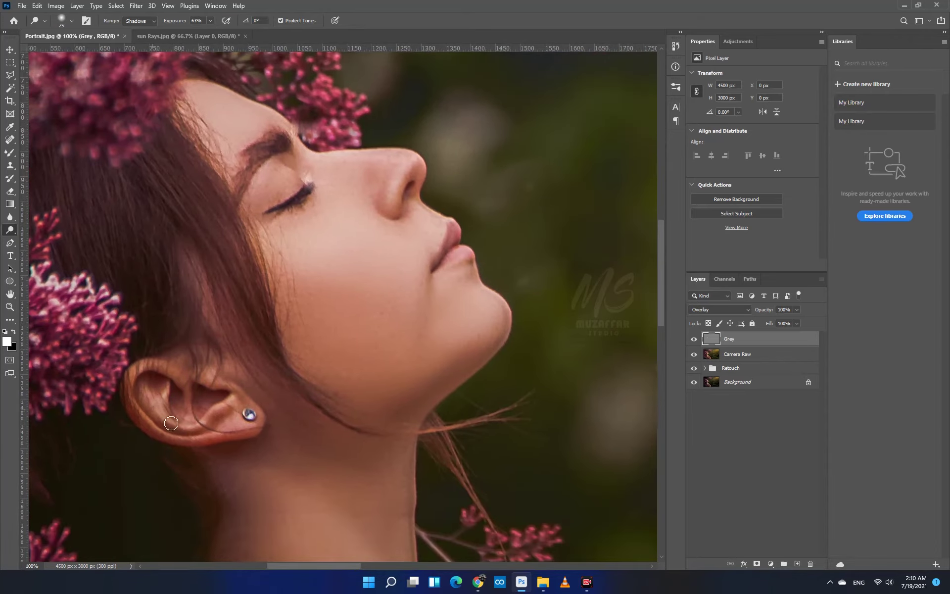
Dodge the hair with a 60 px brush, and the cheek beside the loose strands with a smaller one
key("bracketright")
key("bracketright")
key("bracketright")
key("bracketright")
key("bracketright")
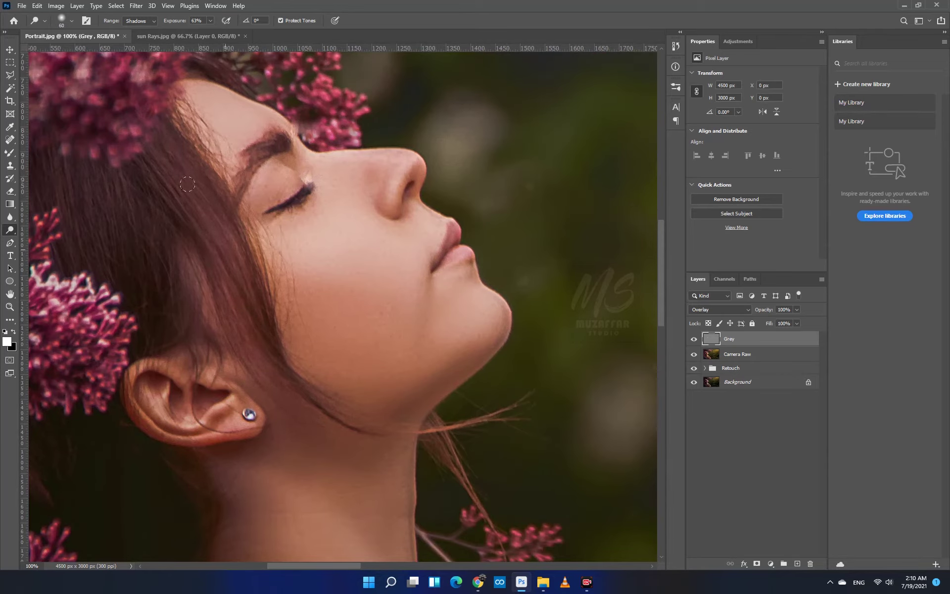
left_click_drag(269, 366, 267, 373)
key("bracketleft")
key("bracketleft")
key("bracketleft")
key("bracketleft")
left_click_drag(356, 323, 339, 307)
Dodge the shoulder and upper arm, enlarging the brush from 40 px to about 250 px
key("ctrl+minus")
left_click_drag(385, 398, 277, 216)
key("ctrl+minus")
key("ctrl+minus")
key("bracketright")
key("bracketright")
key("bracketright")
key("bracketright")
key("bracketright")
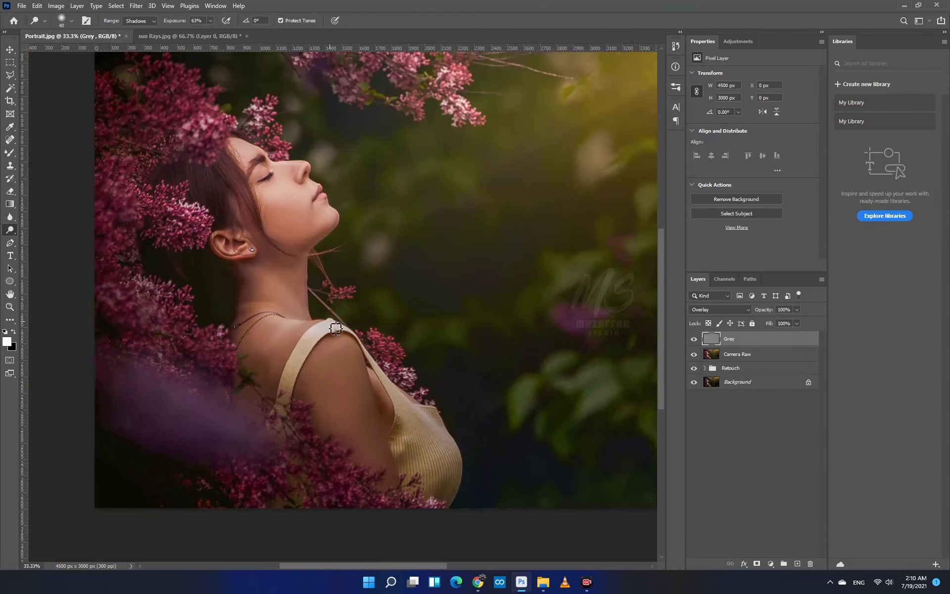
key("bracketright")
key("bracketright")
key("bracketright")
key("bracketright")
key("bracketright")
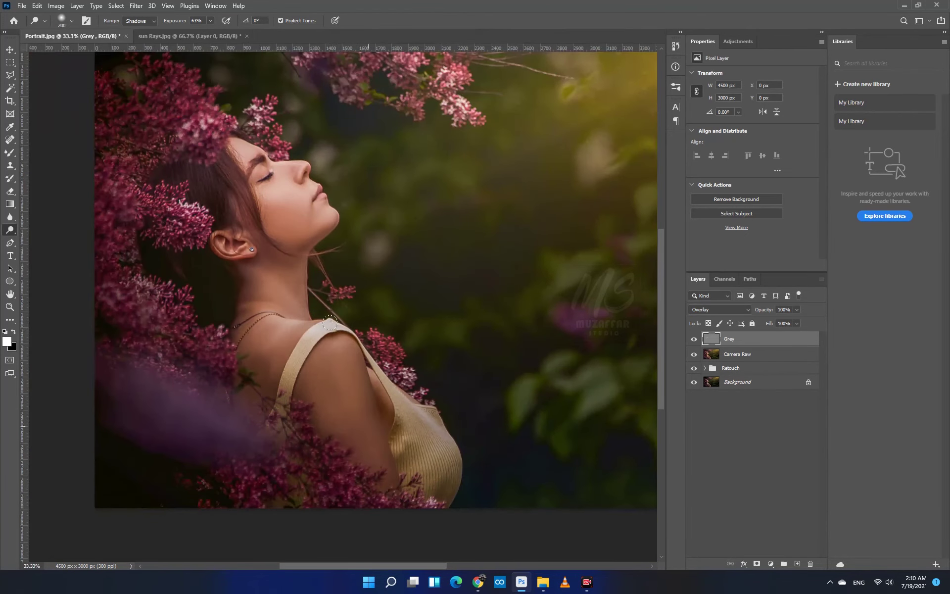
left_click_drag(325, 336, 340, 444)
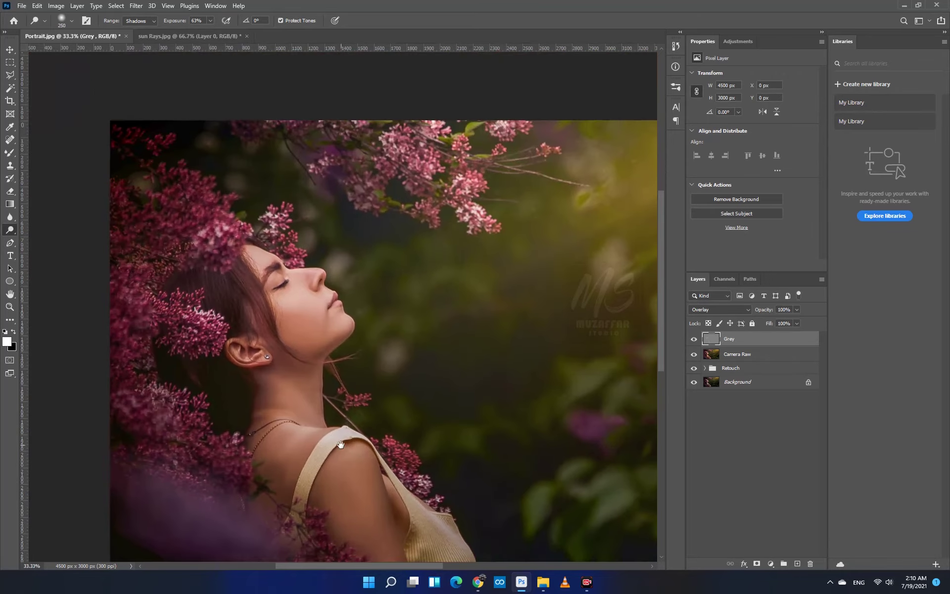
Reduce the brush to 100 px and compare the whole portrait with and without the Grey layer
key("bracketleft")
key("bracketleft")
key("ctrl+minus")
left_click(693, 339)
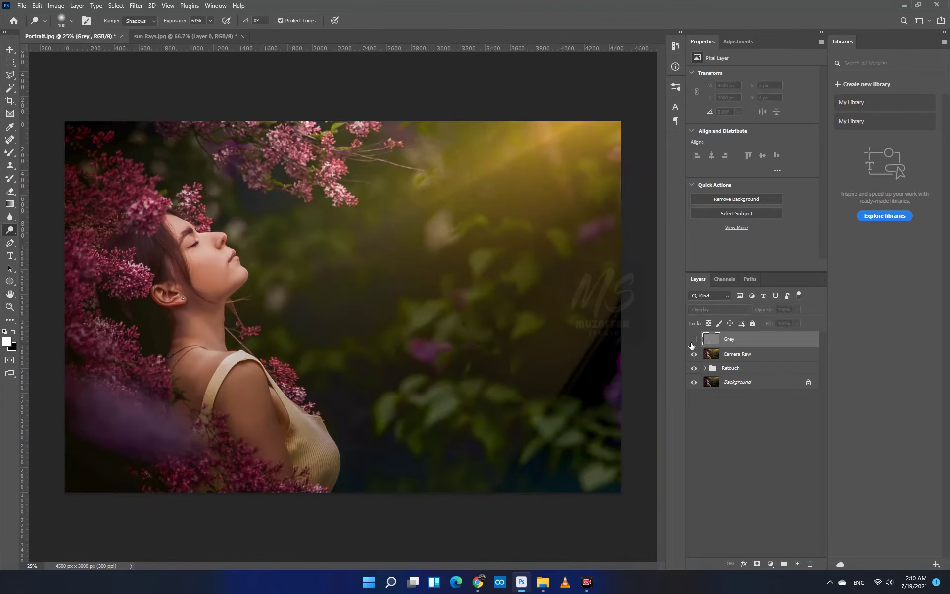
left_click(693, 340)
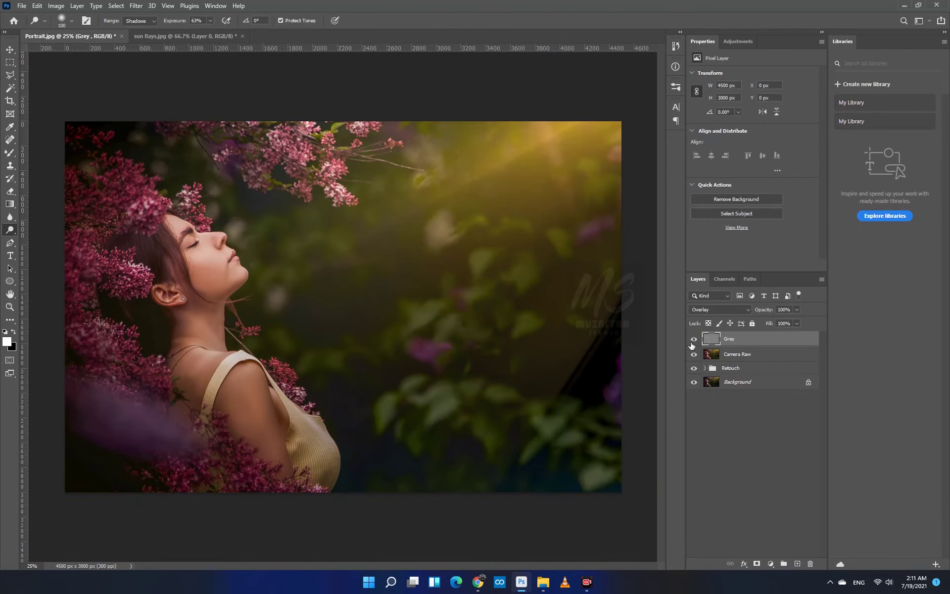
Group the Grey and Camera Raw layers together
scroll(265, 284, "up", 1)
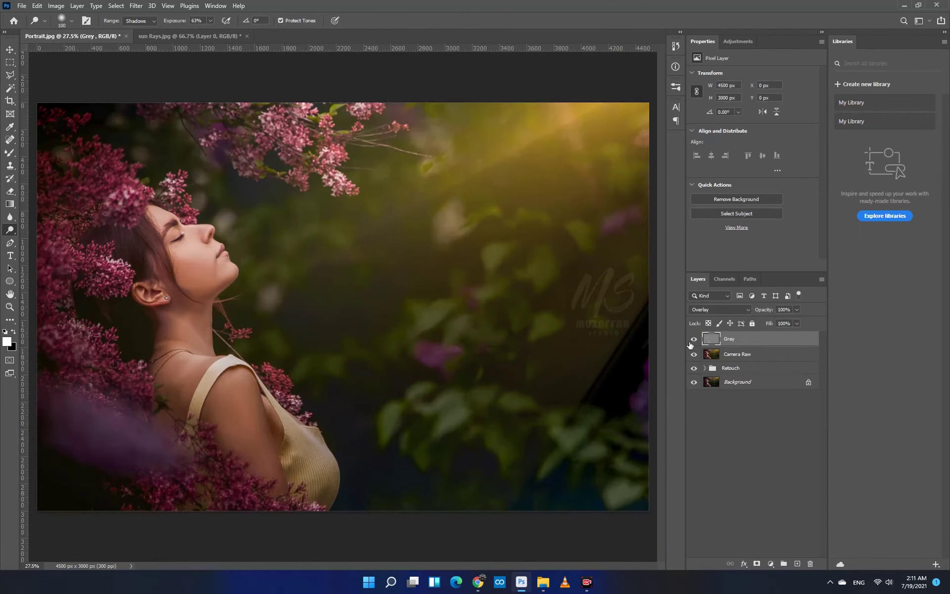
left_click(755, 354, "shift")
key("ctrl+g")
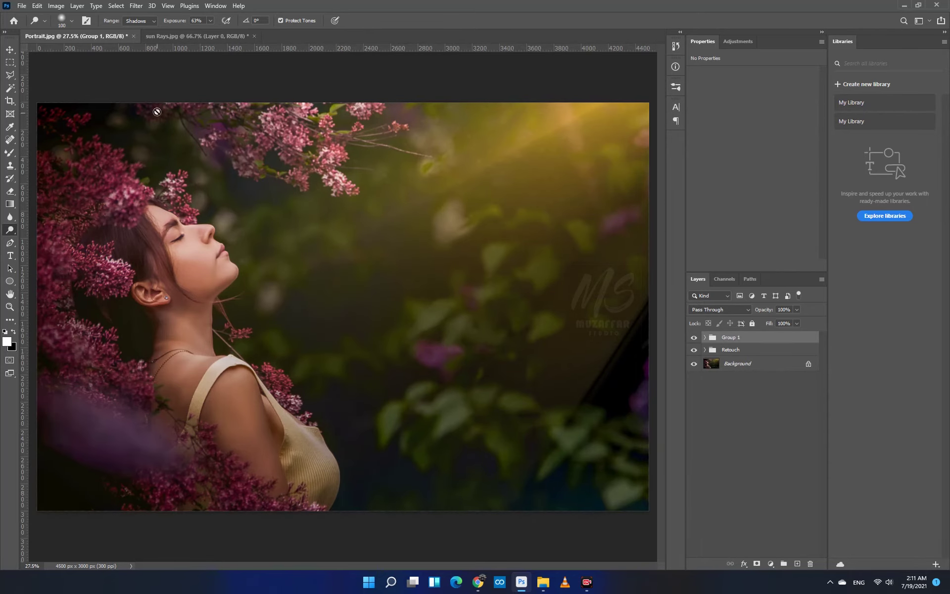
Copy the sun rays image into the portrait document and name its layer Sun Rays
left_click(10, 49)
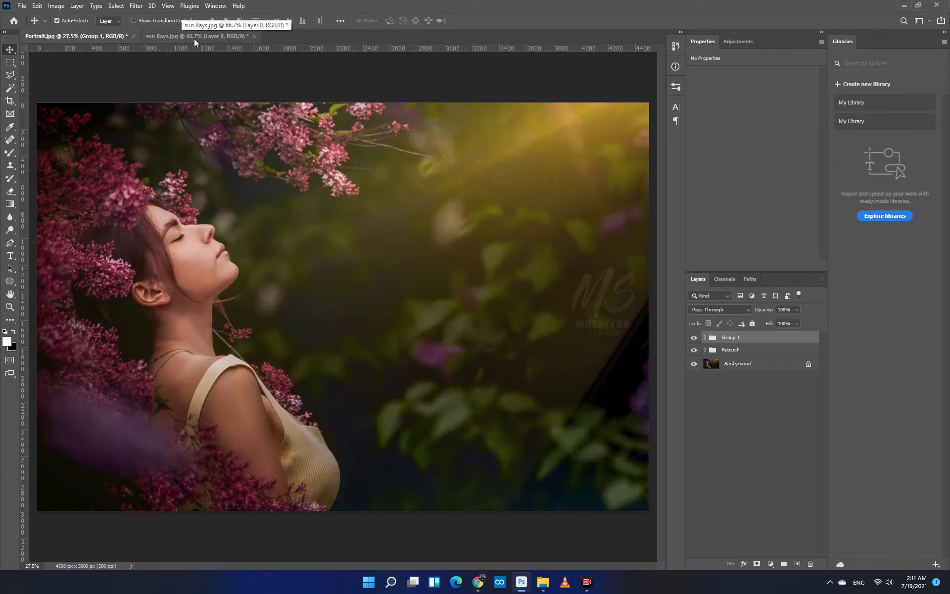
left_click(194, 38)
left_click_drag(279, 234, 309, 305)
scroll(313, 312, "up", 1)
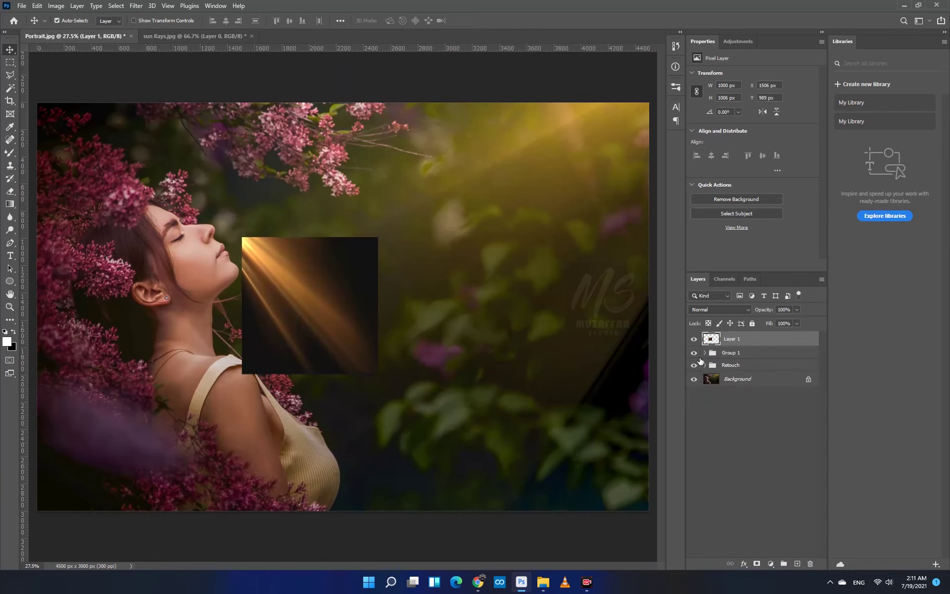
double_click(731, 339)
type("Sun Rays")
key("Return")
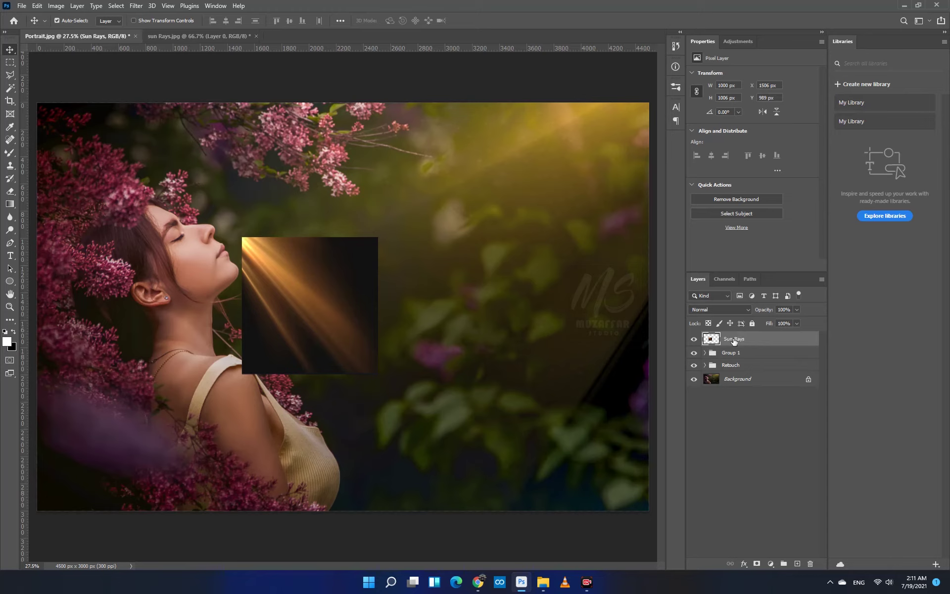
Nudge the Sun Rays layer right and down, and scale it up proportionally from its center to about 285%
key("shift+Right")
key("shift+Down")
key("shift+Down")
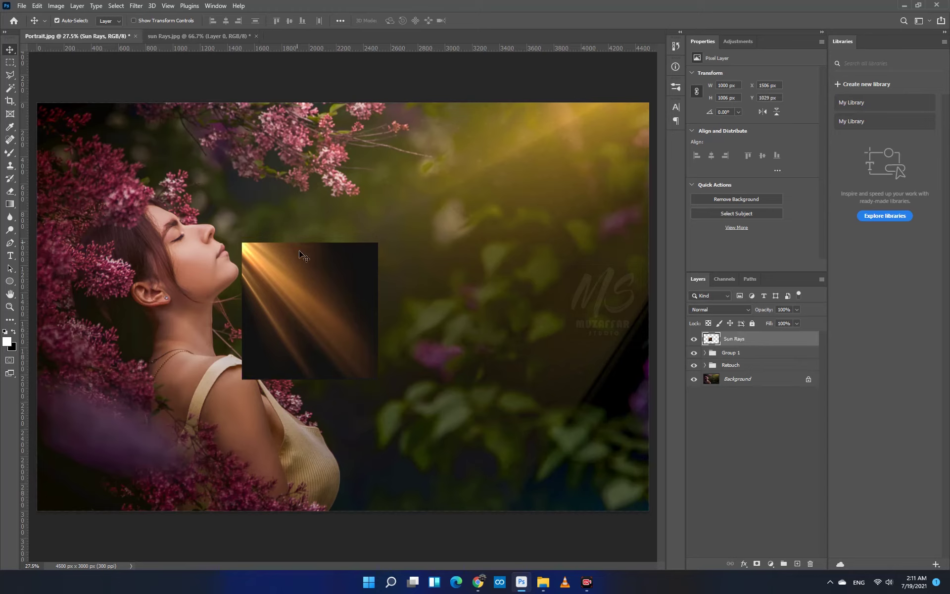
key("shift+Right")
key("shift+Right")
key("shift+Down")
key("shift+Down")
key("ctrl+t")
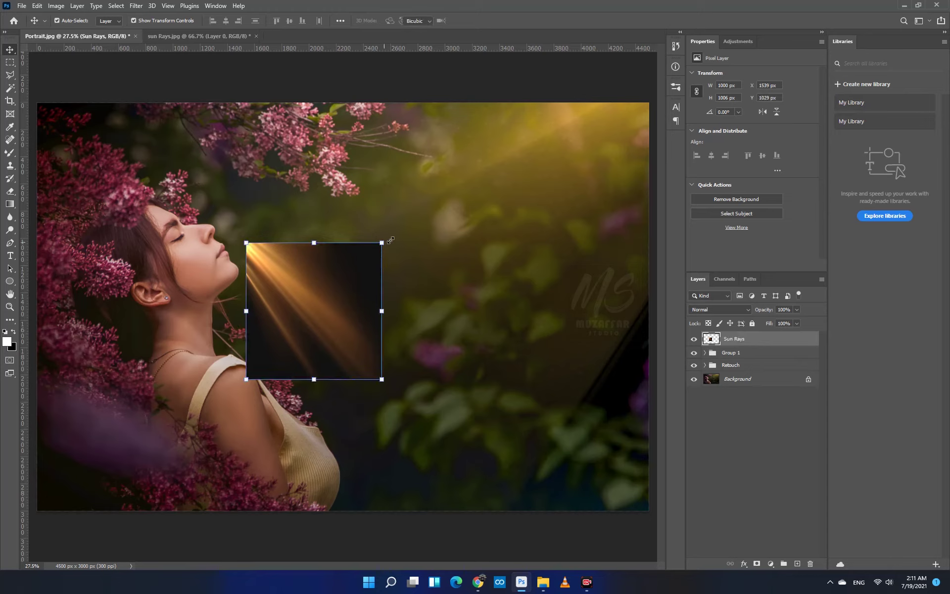
left_click_drag(381, 242, 477, 216)
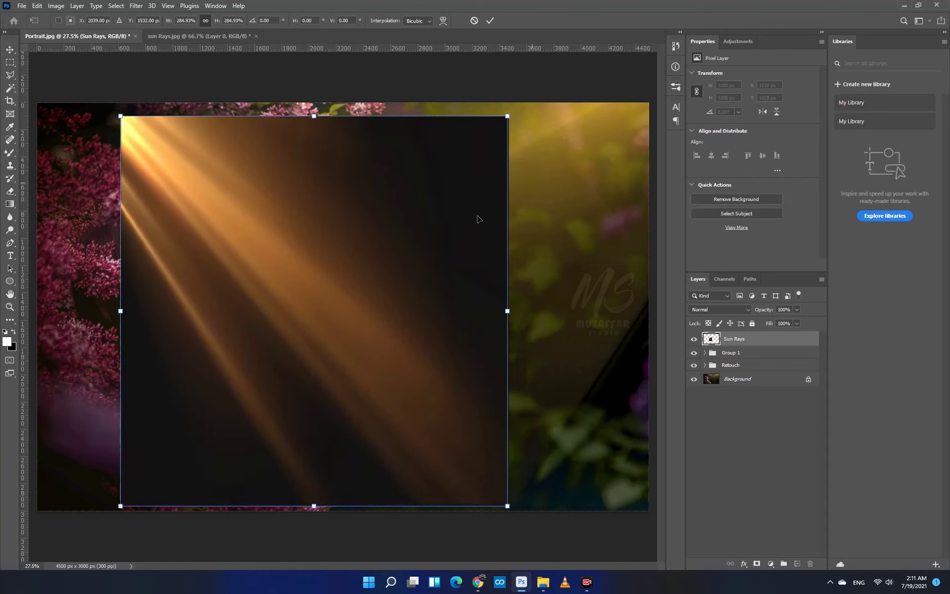
Flip the Sun Rays layer horizontally and place its light source in the photo's upper-right corner
right_click(445, 286)
left_click(492, 452)
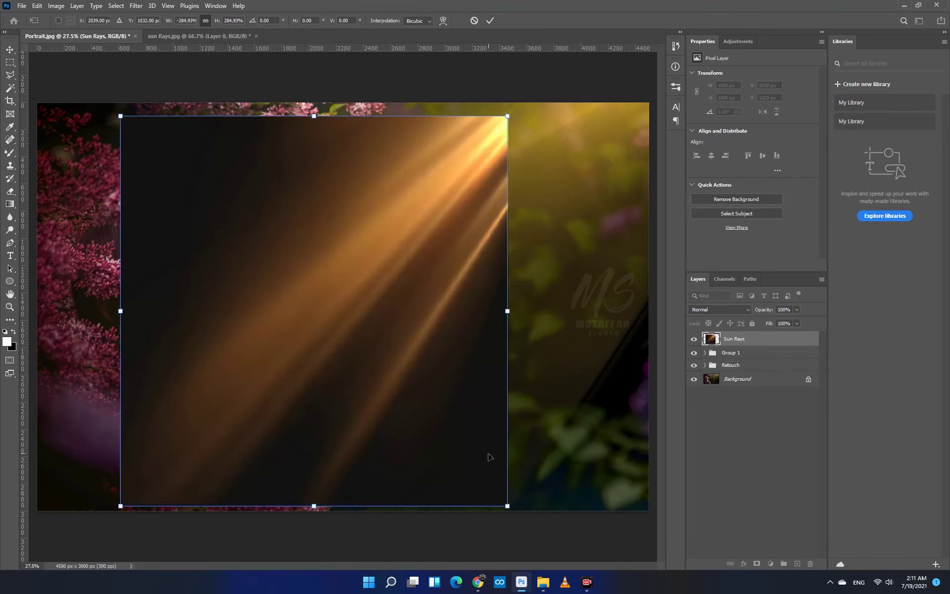
left_click_drag(362, 354, 503, 327)
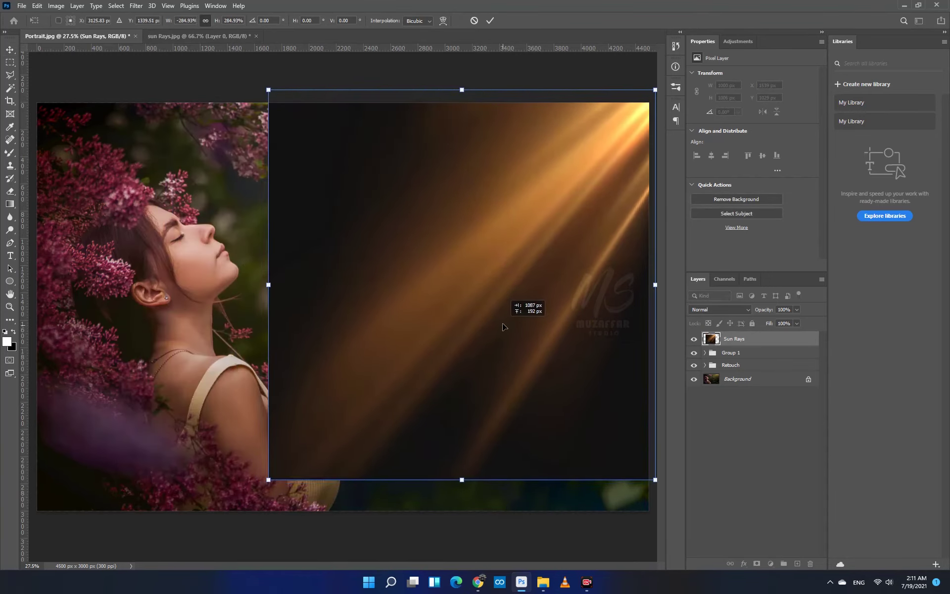
key("Return")
key("ctrl+minus")
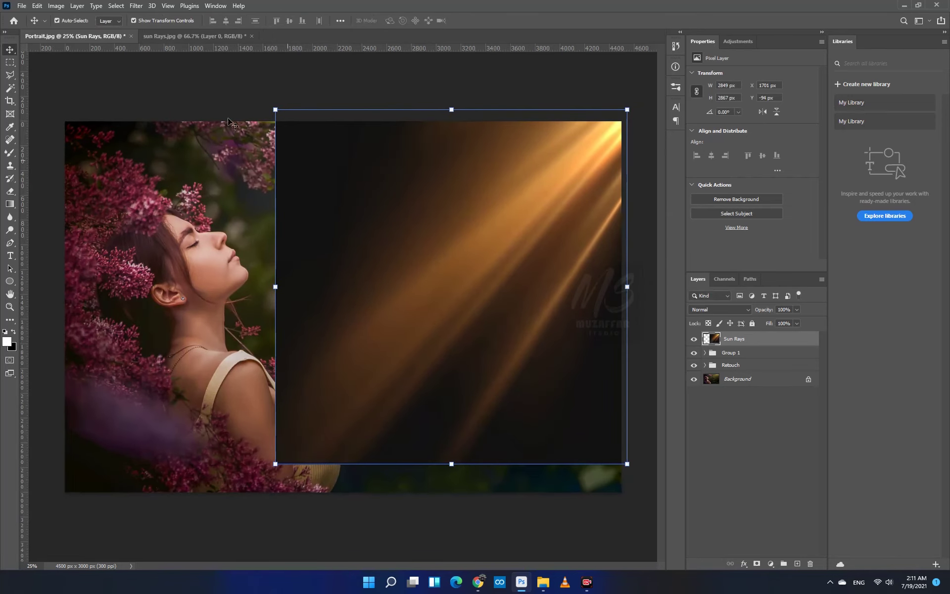
Hide the transform controls and set the Sun Rays layer's blend mode to Screen
left_click(141, 22)
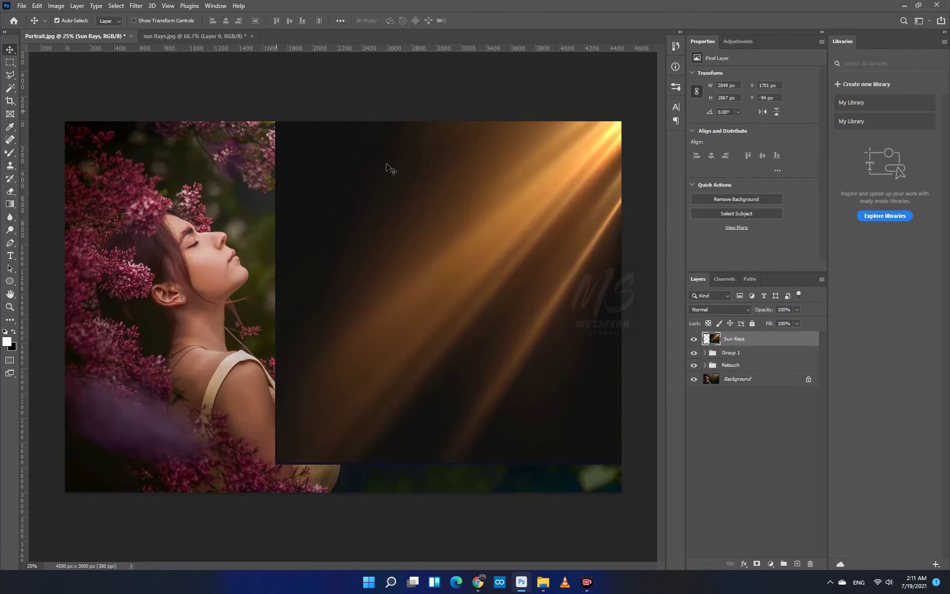
left_click(696, 310)
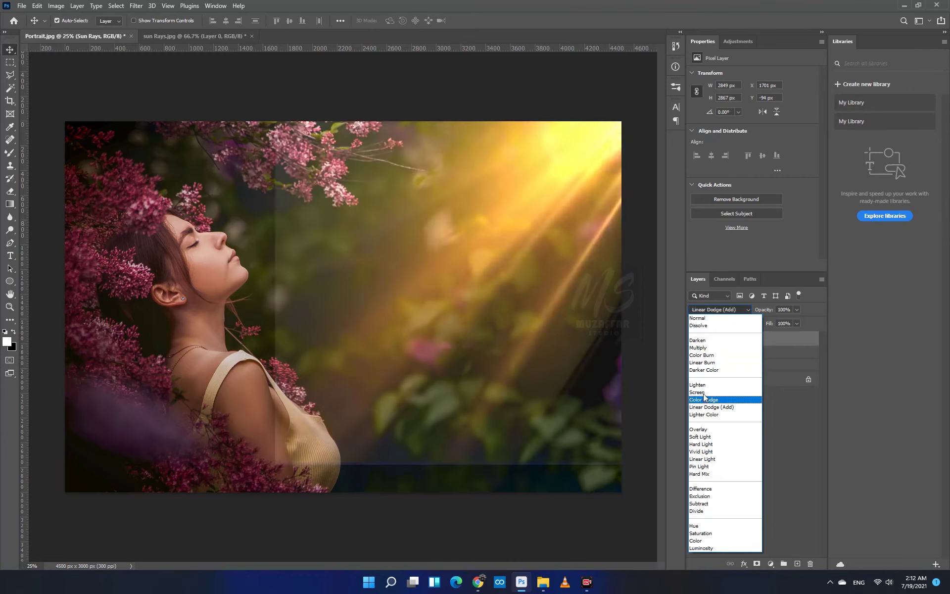
left_click(703, 393)
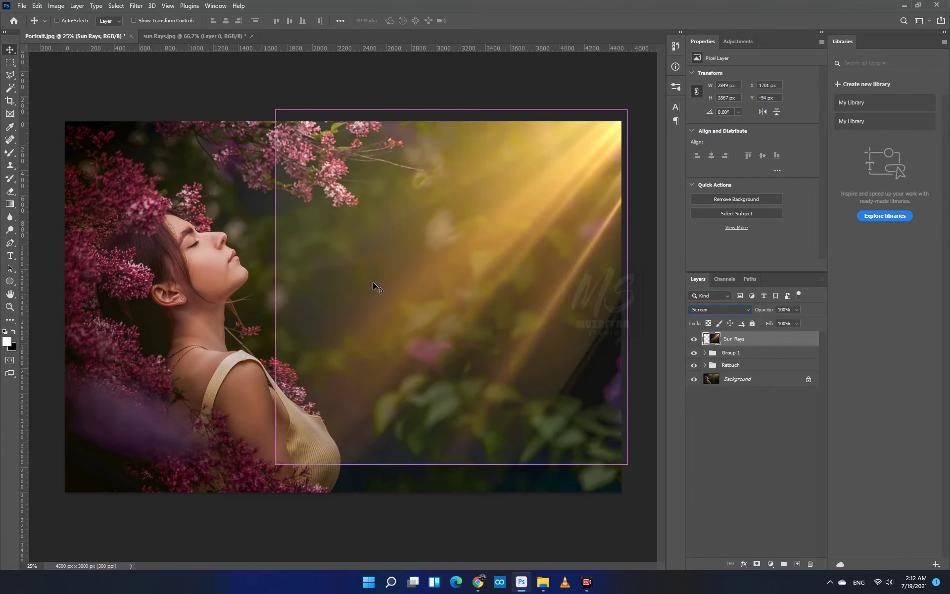
Stretch the Sun Rays layer to about 152% width and 129% height, rotate it about 6.5° and shift it upward
key("ctrl+minus")
key("ctrl+t")
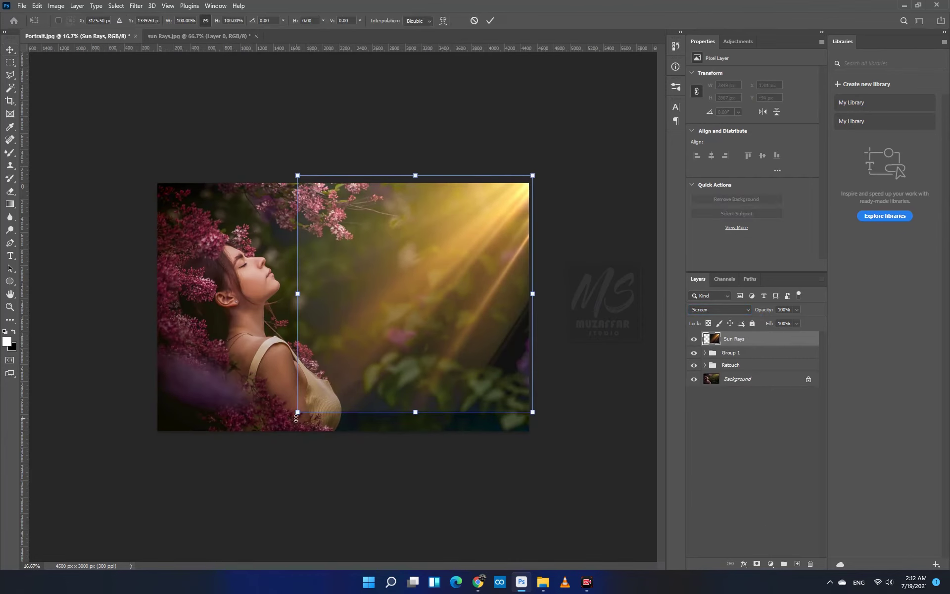
left_click_drag(297, 412, 188, 469)
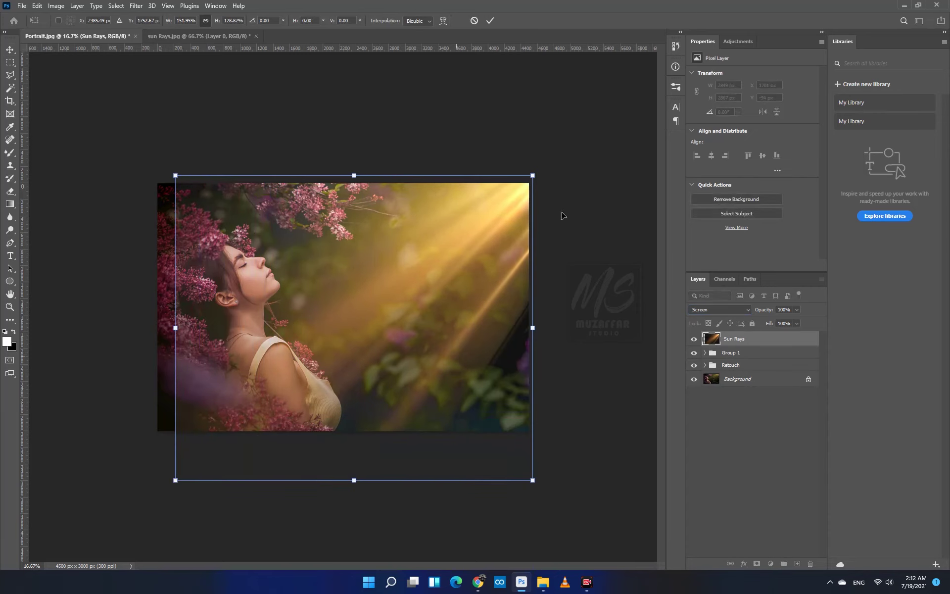
left_click_drag(562, 212, 596, 178)
left_click_drag(430, 307, 415, 256)
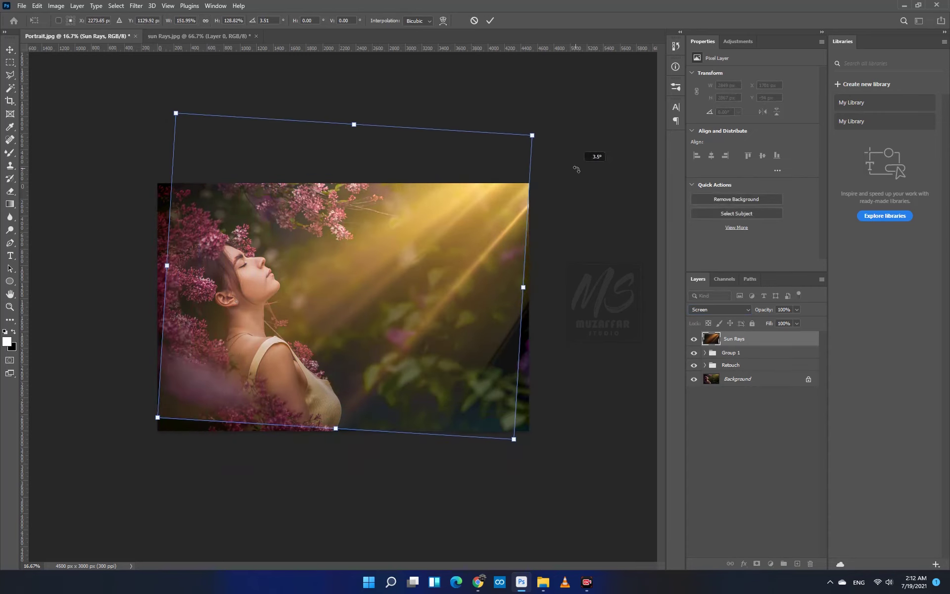
left_click_drag(577, 163, 583, 168)
left_click_drag(499, 231, 523, 203)
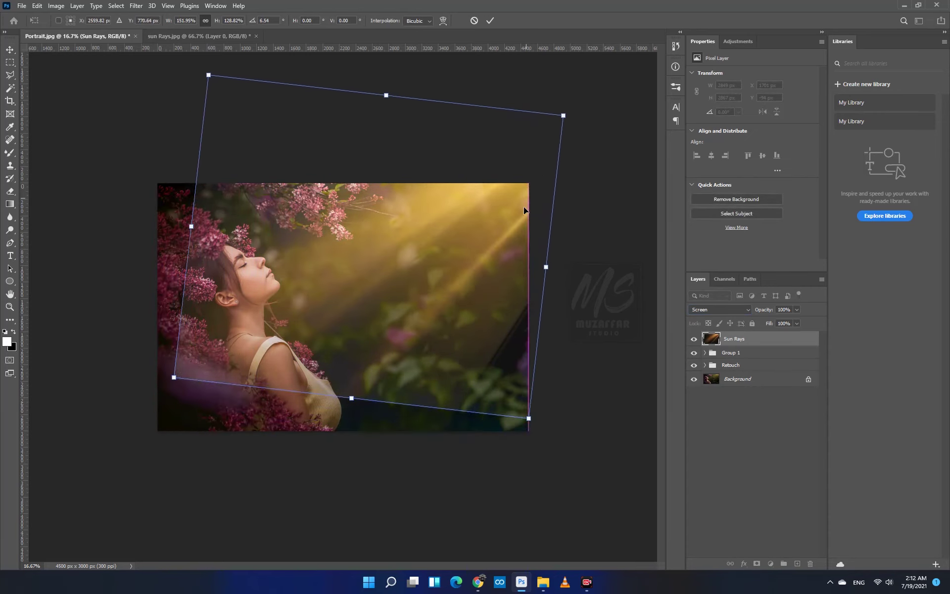
Enlarge the rays to about 172% width and 153% height, rotate them to about 7.4° and reposition them over the photo
left_click_drag(527, 417, 567, 480)
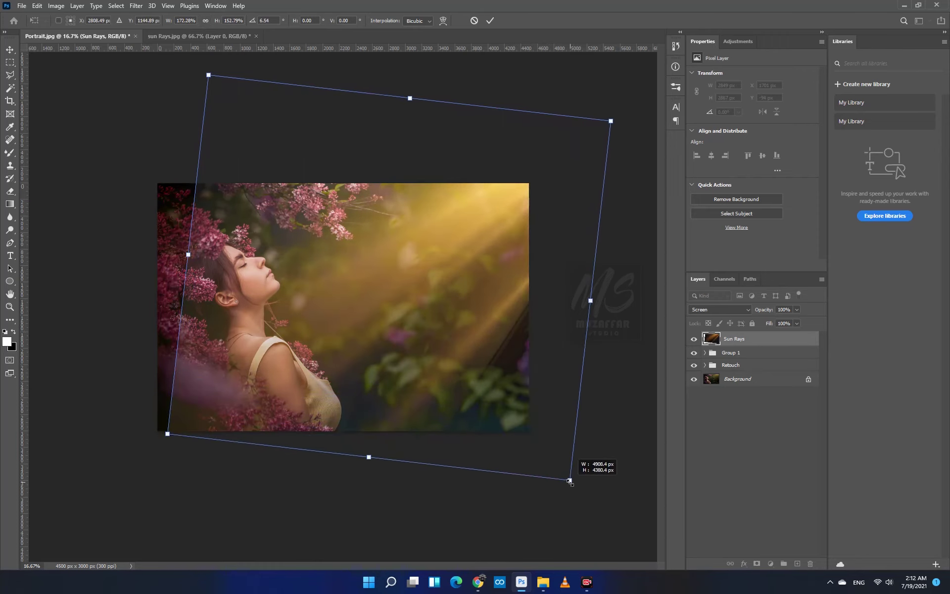
left_click_drag(607, 368, 604, 372)
left_click_drag(469, 311, 450, 299)
key("Return")
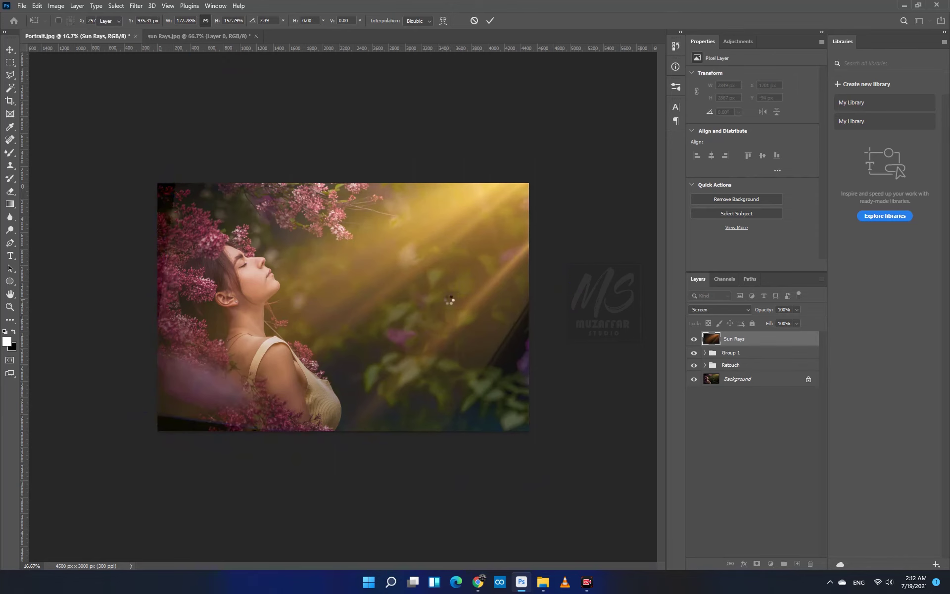
key("ctrl+plus")
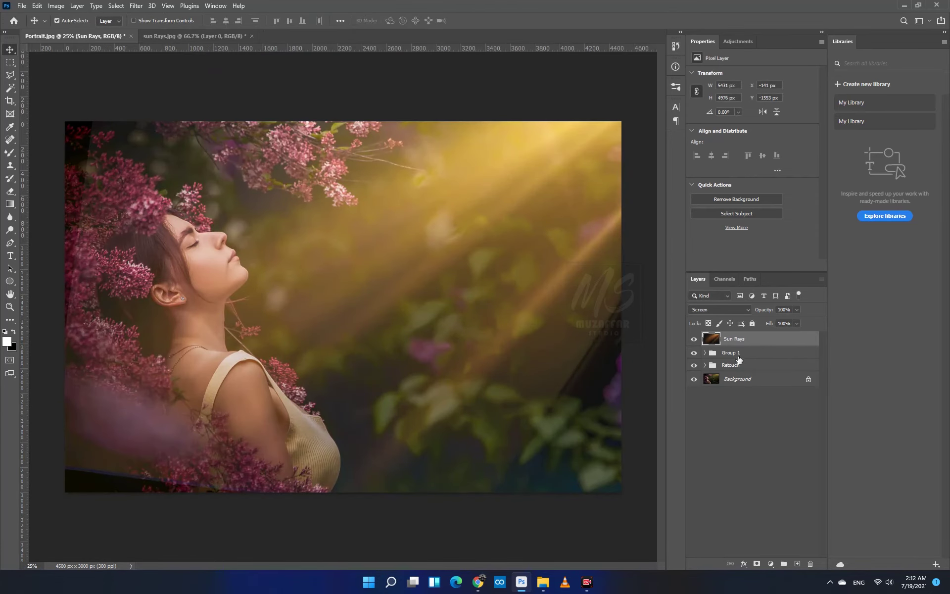
Add a layer mask to Sun Rays and paint black with a 500 px brush along the photo's left and bottom edges
left_click(757, 563)
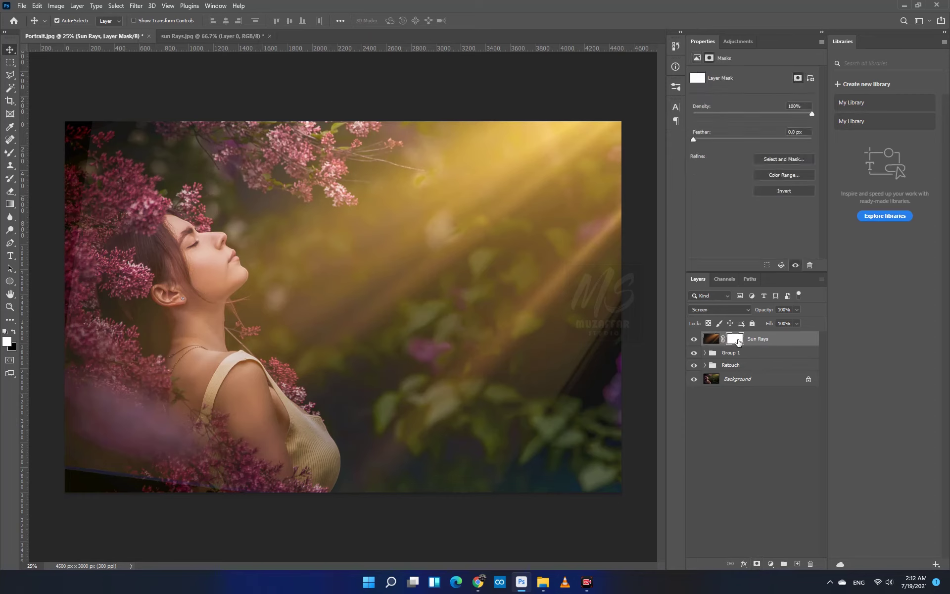
left_click(10, 153)
right_click(10, 152)
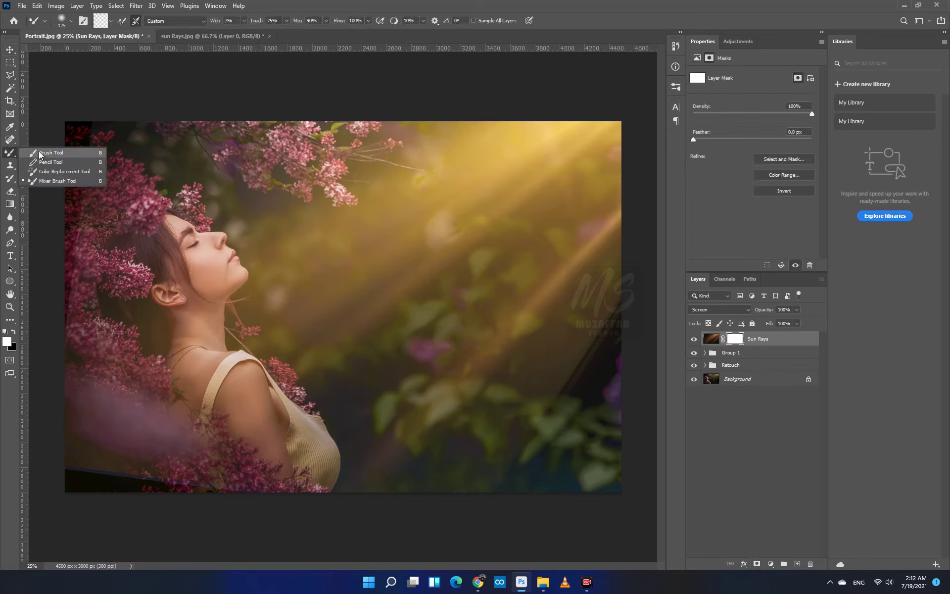
left_click(53, 151)
key("bracketright")
key("bracketright")
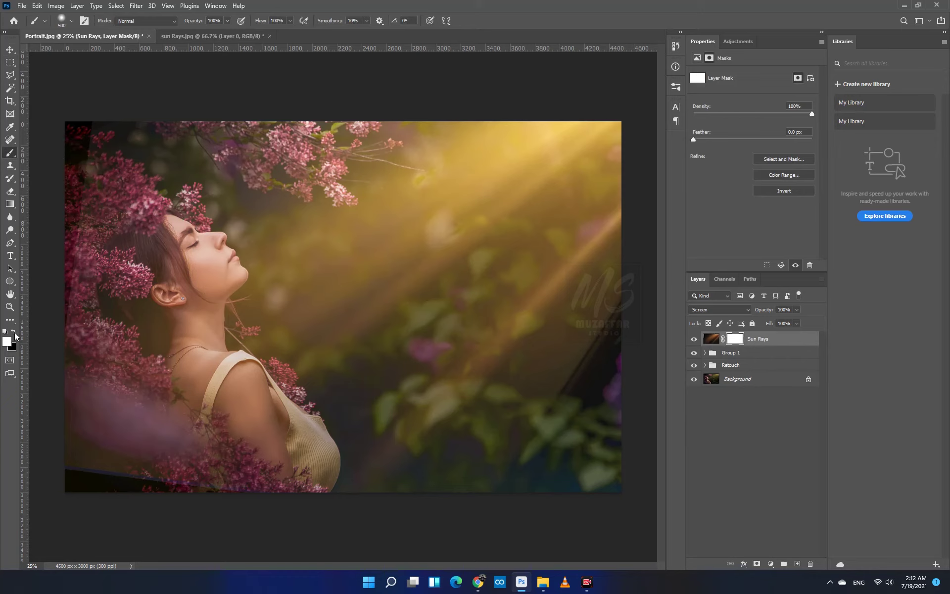
mouse_move(75, 123)
left_mouse_down()
mouse_move(83, 206)
mouse_move(72, 449)
mouse_move(231, 484)
mouse_move(616, 482)
left_mouse_up()
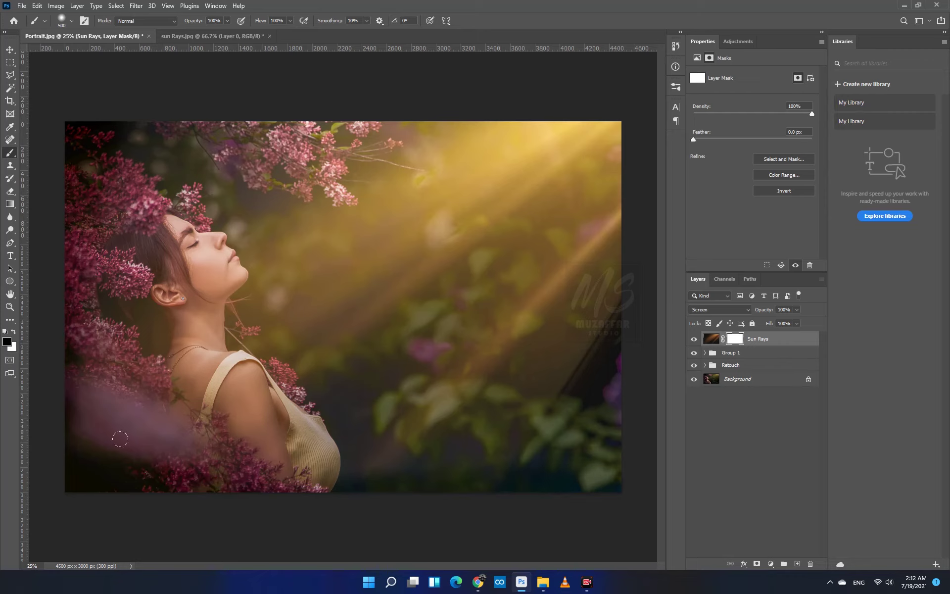
Mask the rays off the purple blossom and the upper-left flowers with an 1100 px brush, undoing unwanted strokes
key("bracketright")
key("bracketright")
key("bracketright")
key("bracketright")
mouse_move(124, 434)
left_mouse_down()
mouse_move(129, 418)
mouse_move(105, 381)
mouse_move(97, 302)
left_mouse_up()
left_click_drag(42, 125, 306, 125)
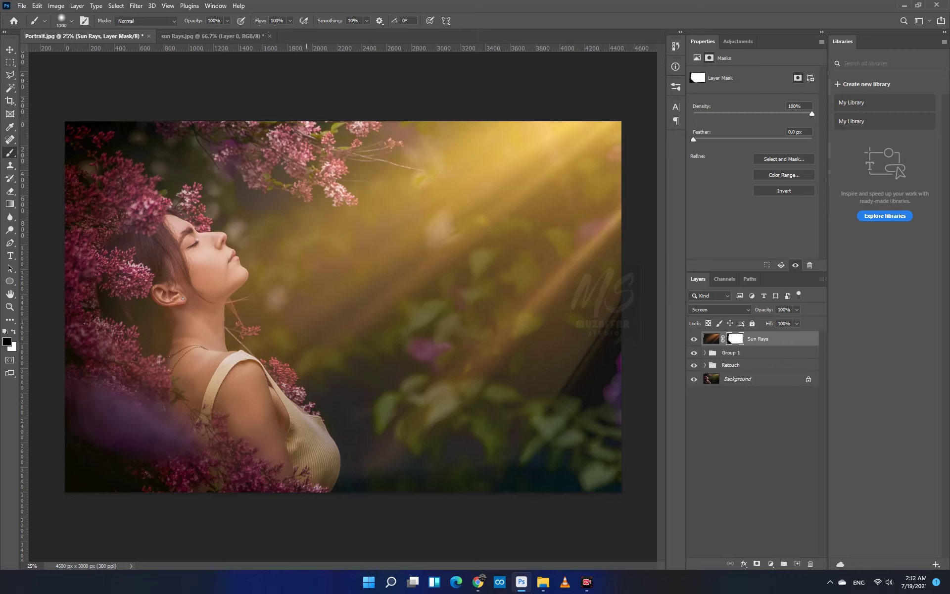
left_click_drag(287, 89, 351, 89)
key("ctrl+z")
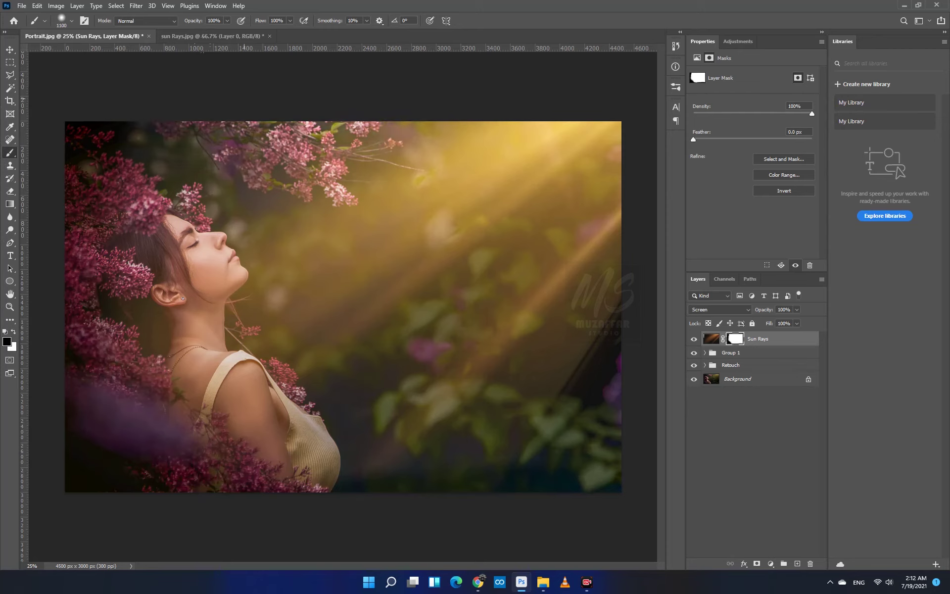
left_click_drag(246, 84, 178, 84)
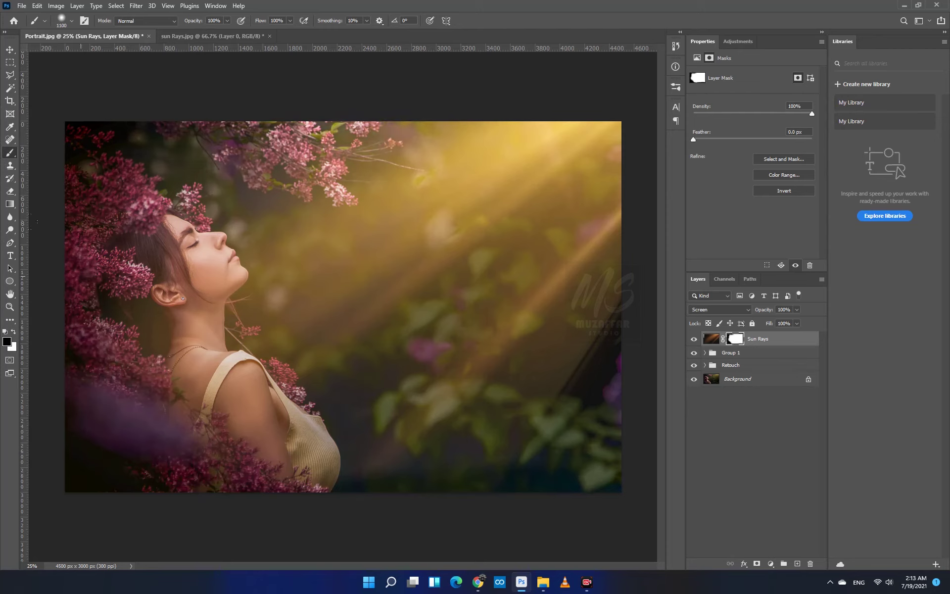
left_click_drag(146, 257, 141, 321)
key("ctrl+z")
Mask the rays off the hair, neck and flowers behind the woman with a 1600 px brush, and enlarge it to 1700 px
key("bracketright")
key("bracketright")
key("bracketright")
key("bracketright")
key("bracketright")
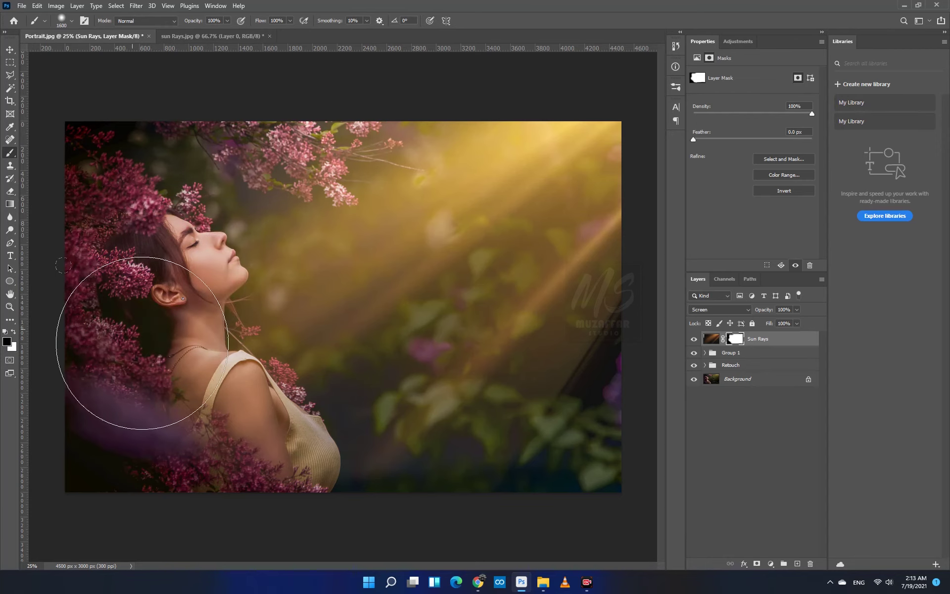
left_click_drag(153, 403, 185, 435)
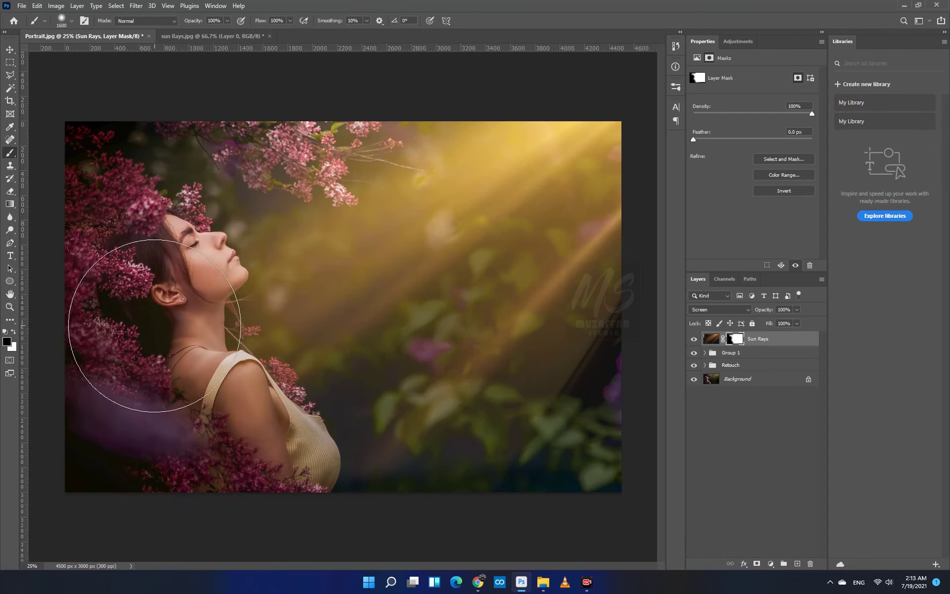
key("bracketright")
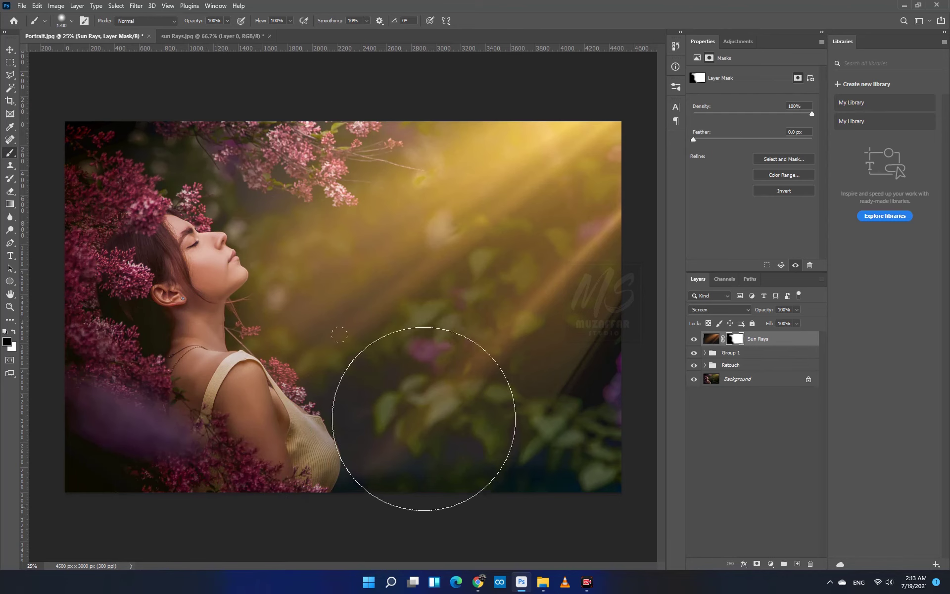
Compare the whole portrait with and without the Sun Rays layer
left_click(693, 339)
left_click(693, 339)
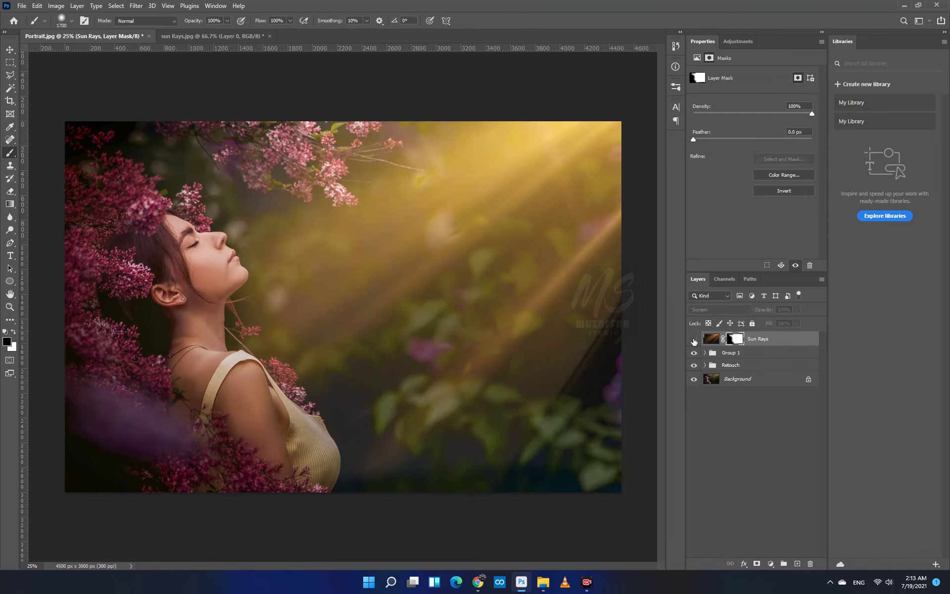
left_click(693, 340)
left_click(693, 340)
key("v")
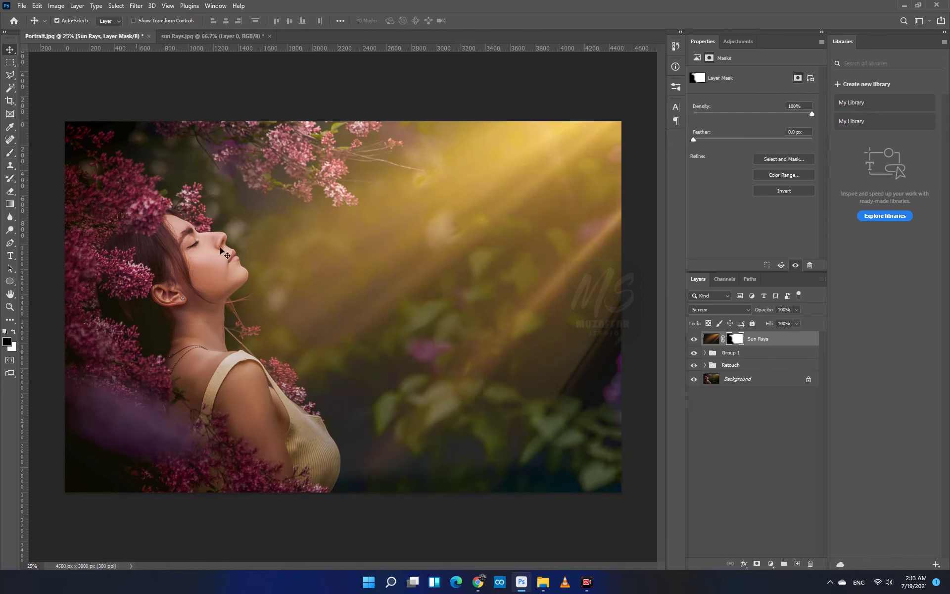
scroll(380, 304, "down", 1)
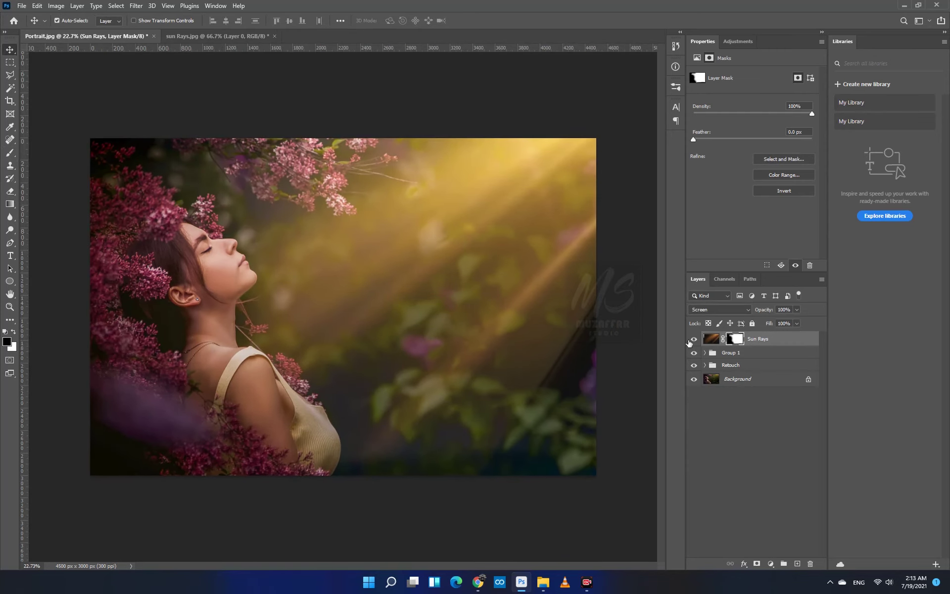
left_click(693, 339)
left_click(693, 339)
scroll(467, 340, "up", 1)
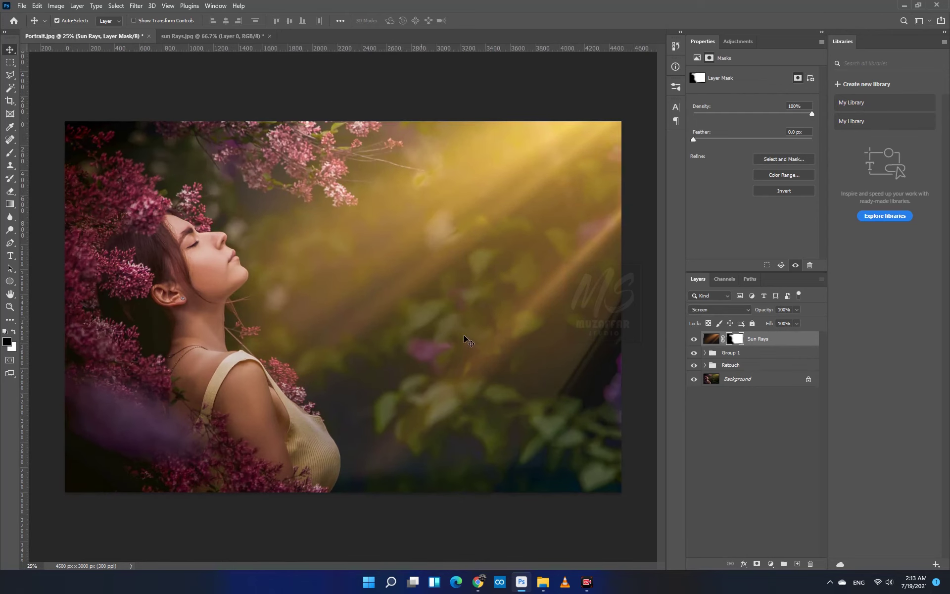
Add a Curves adjustment layer above Sun Rays and clip it to that layer
left_click(764, 339)
left_click(773, 563)
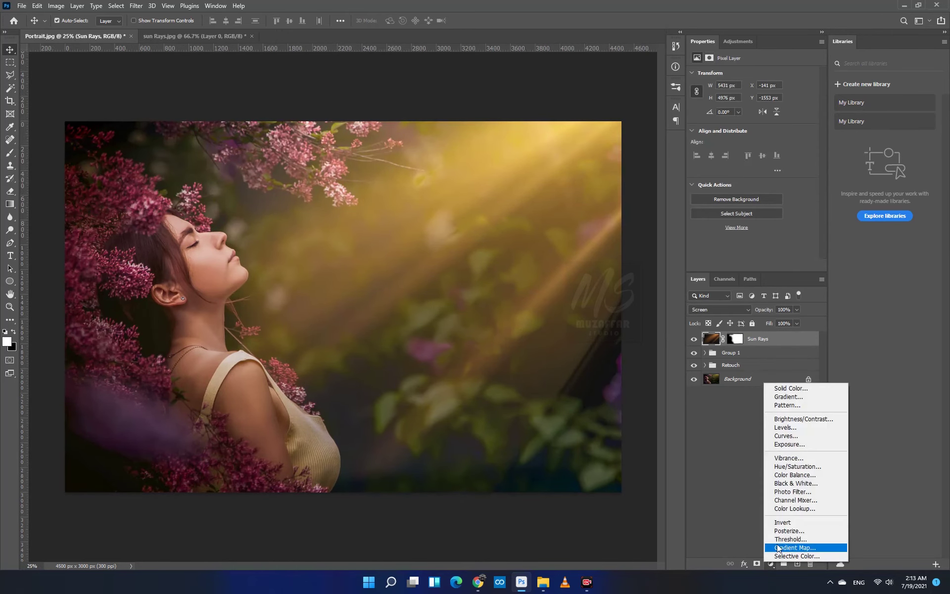
left_click(786, 435)
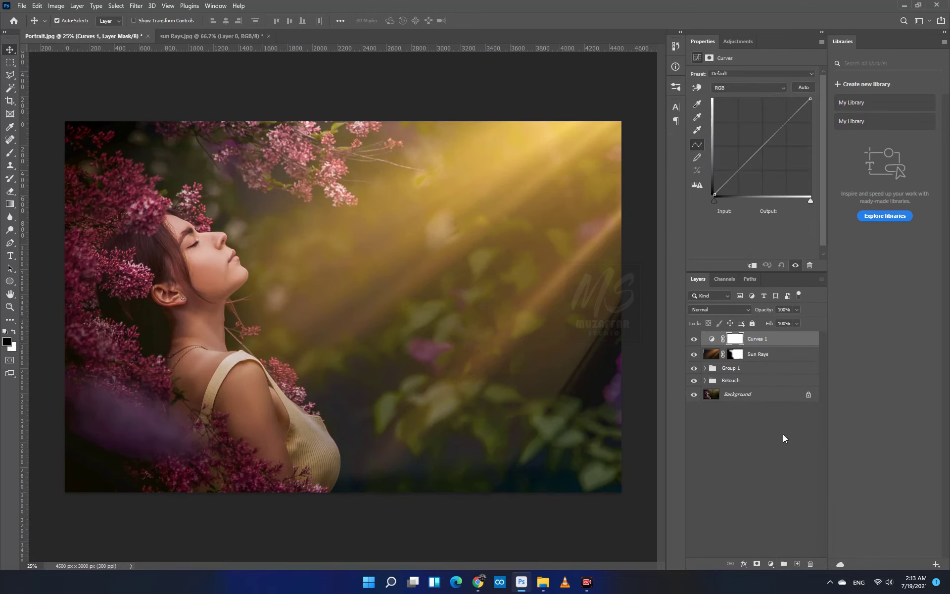
left_click_drag(759, 272, 762, 328)
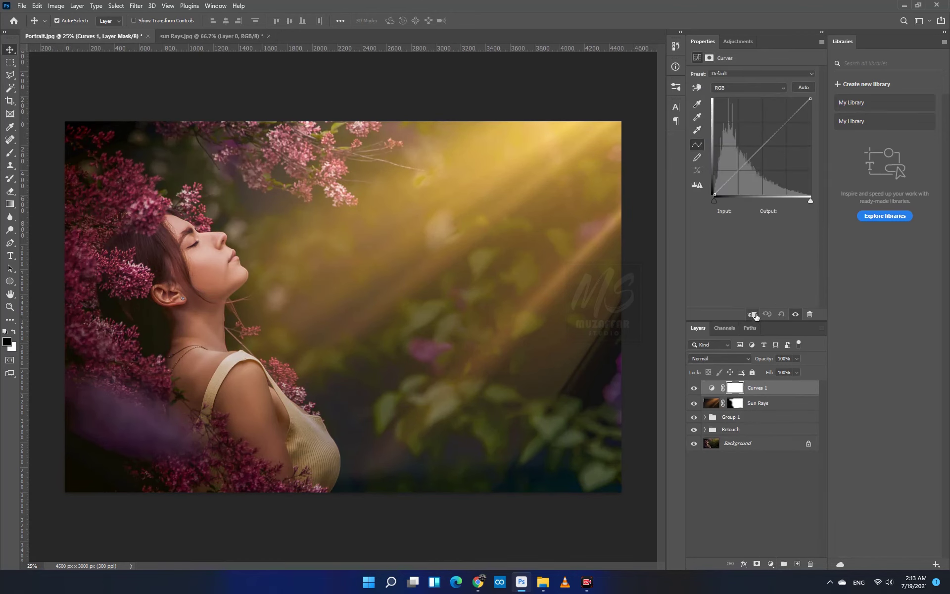
left_click(751, 314)
Anchor the Blue curve at its lower quarter, raise its black point to output 16, and compare the image with and without the Curves layer
left_click(740, 88)
left_click(737, 120)
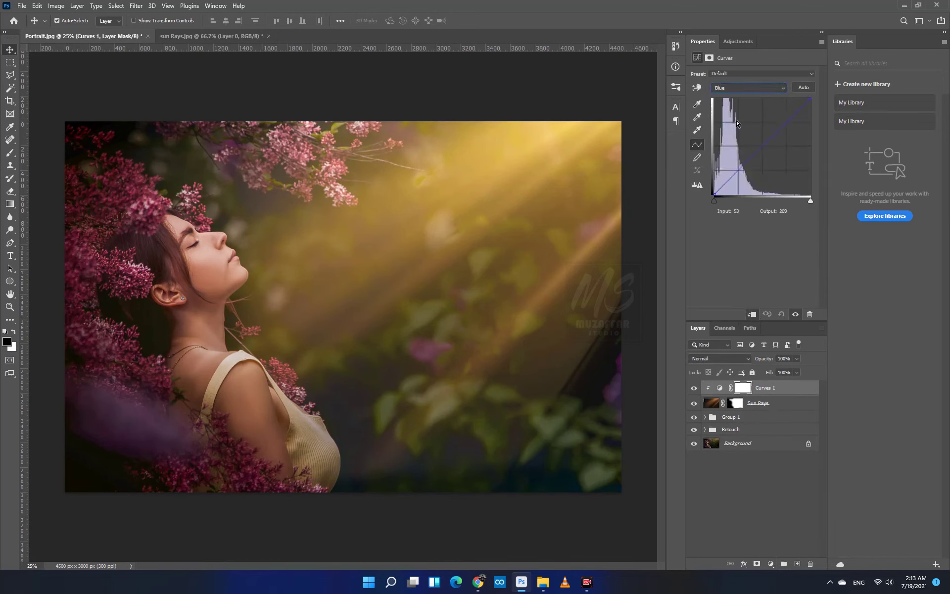
left_click(738, 171)
left_click_drag(712, 189, 702, 187)
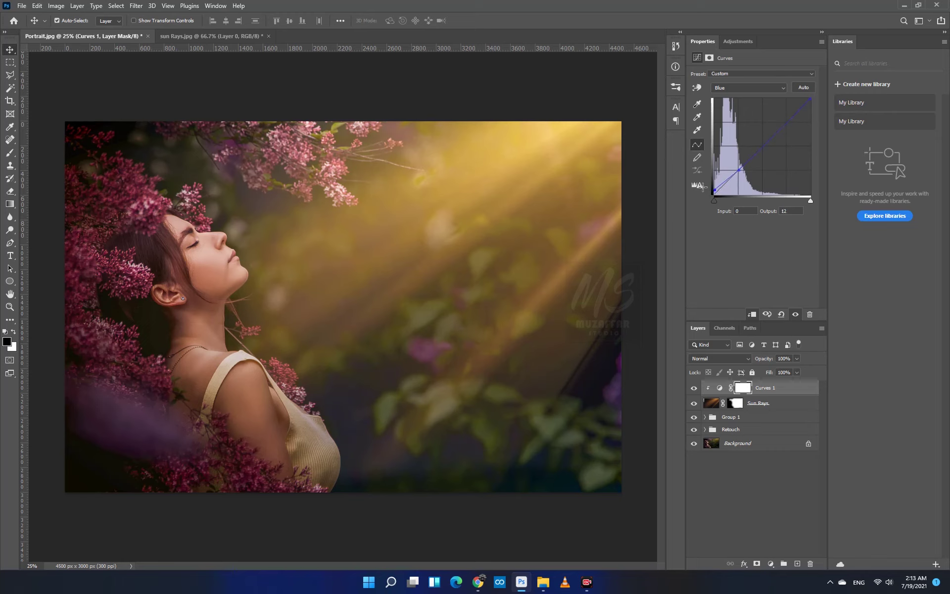
left_click(692, 389)
left_click(692, 389)
left_click(692, 388)
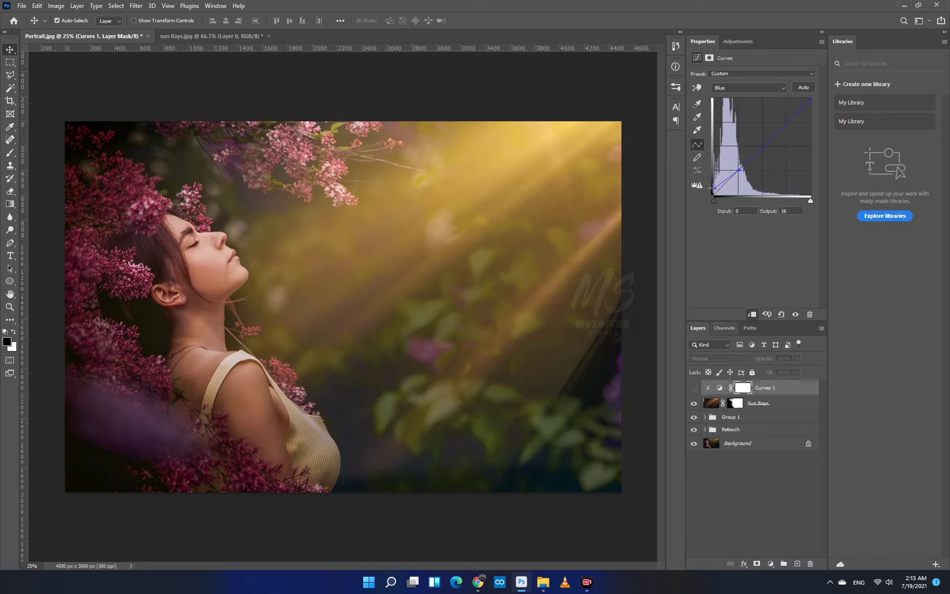
left_click_drag(713, 188, 705, 191)
left_click(762, 389)
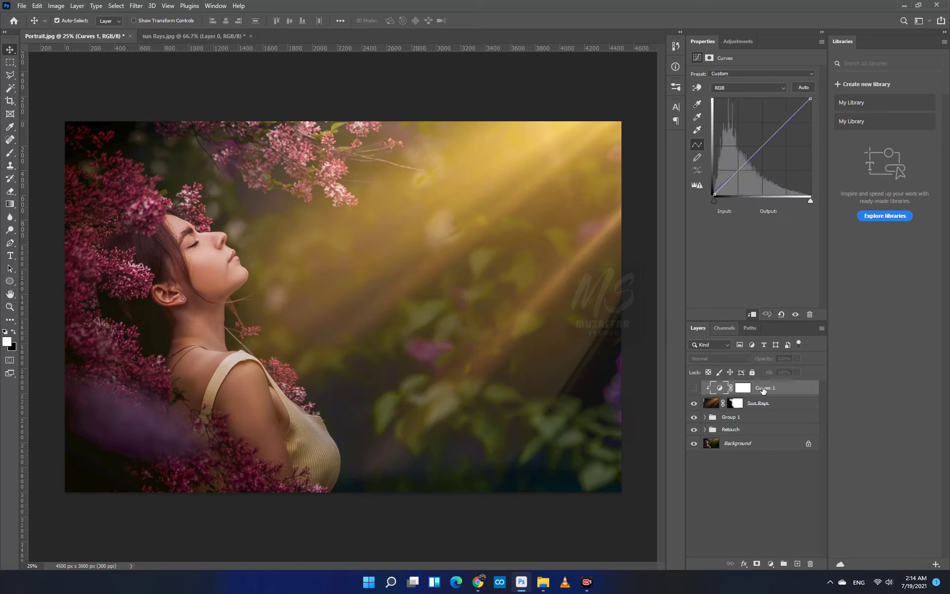
left_click(692, 388)
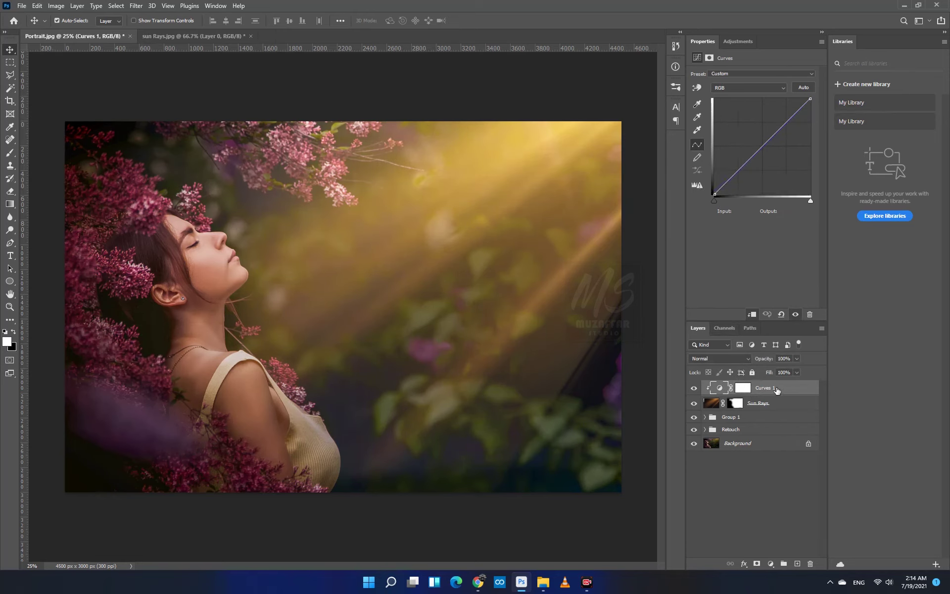
Group the Curves 1 and Sun Rays layers and name the group "sun Rays"
left_click(777, 407, "ctrl")
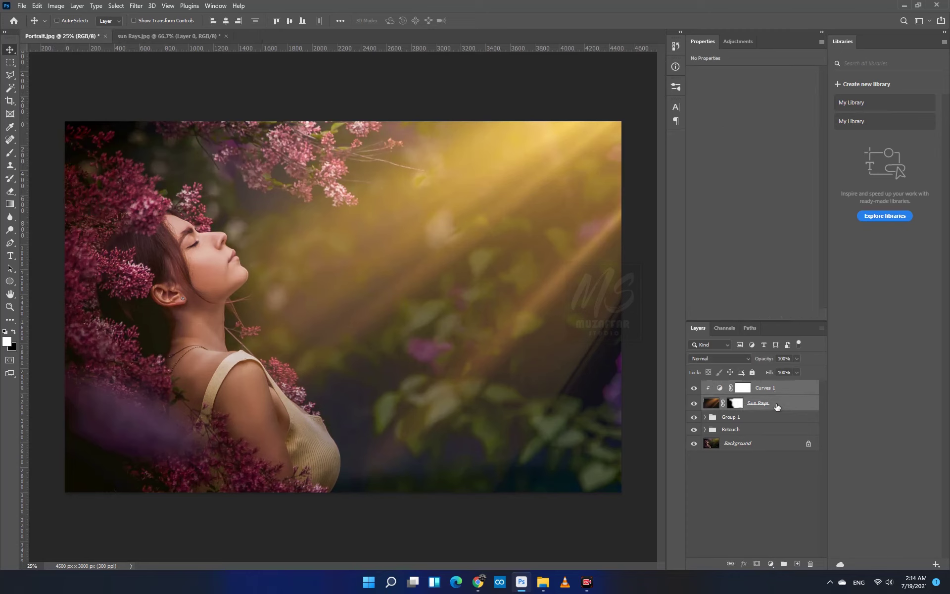
key("ctrl+g")
double_click(731, 386)
type("su")
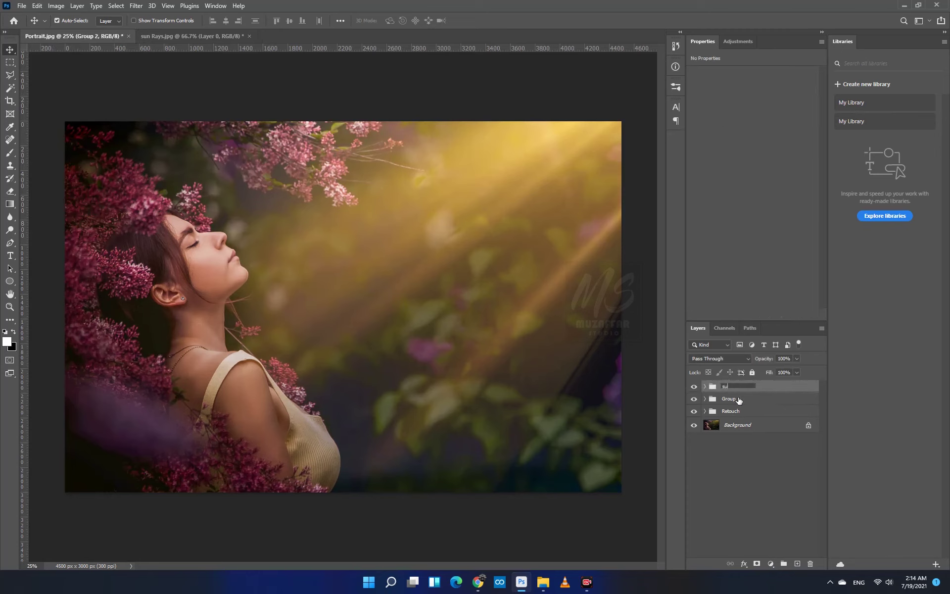
type("n Rays")
key("Return")
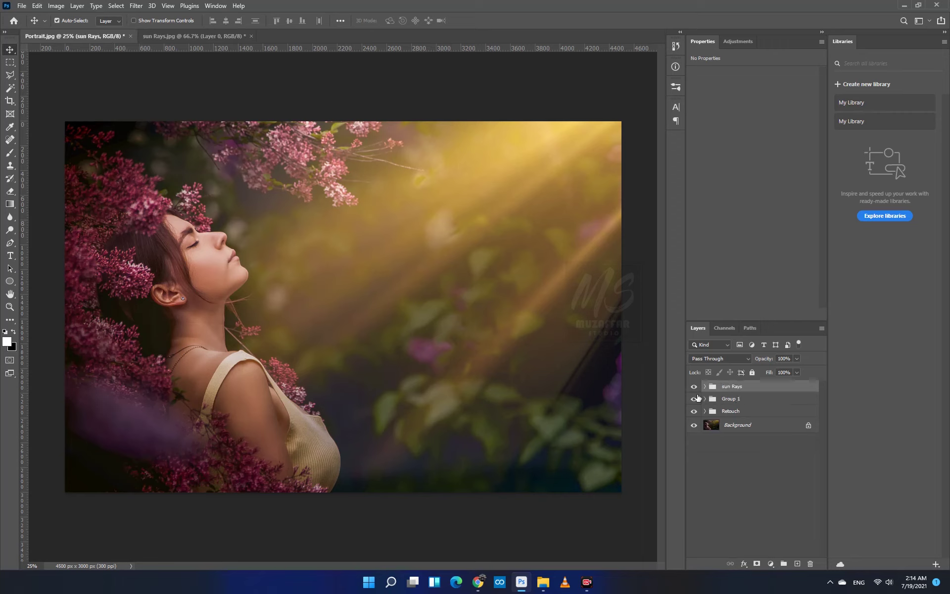
Compare the portrait with and without the sun Rays, Group 1 and Retouch groups, leaving all of them shown
left_click(694, 387)
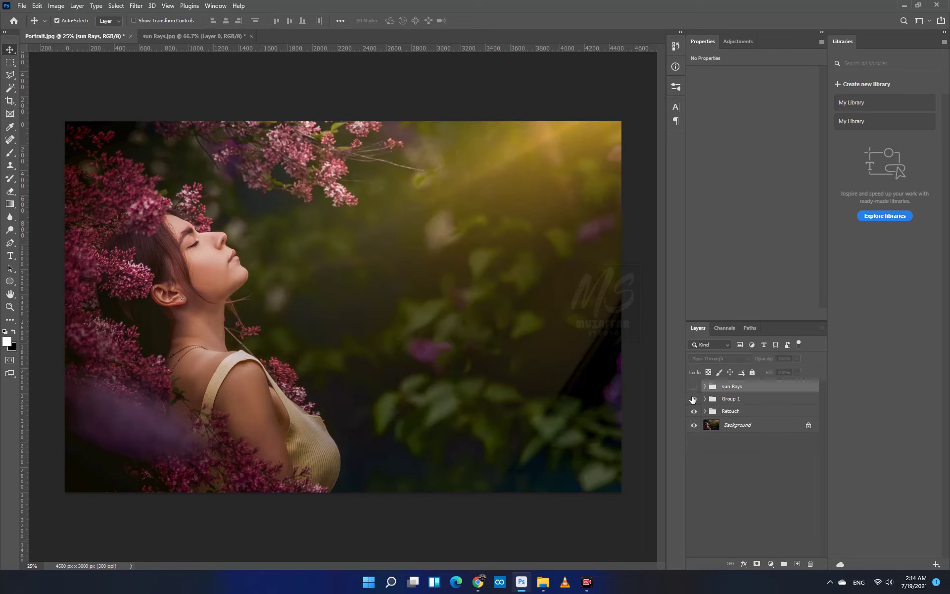
left_click(693, 399)
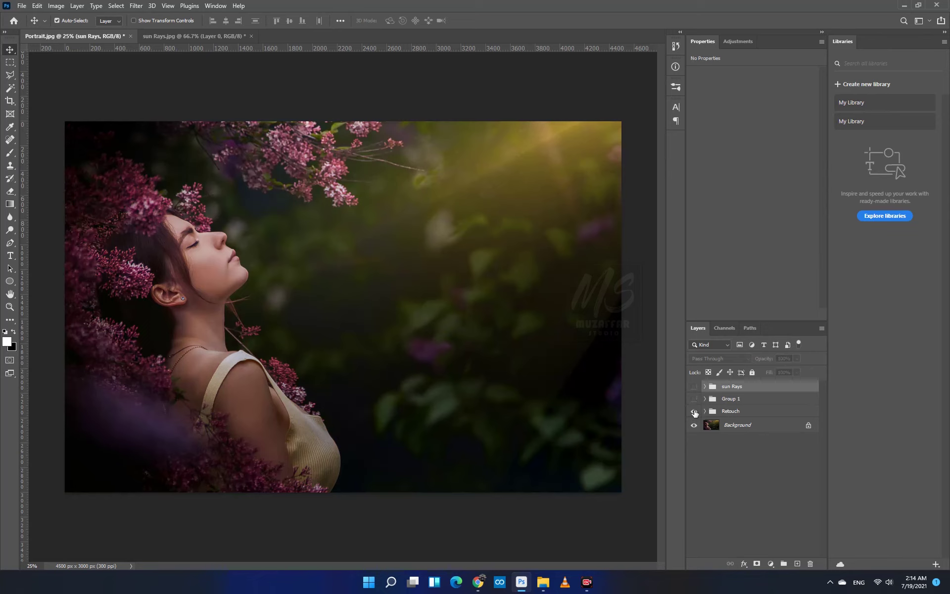
left_click(693, 412)
left_click(693, 400)
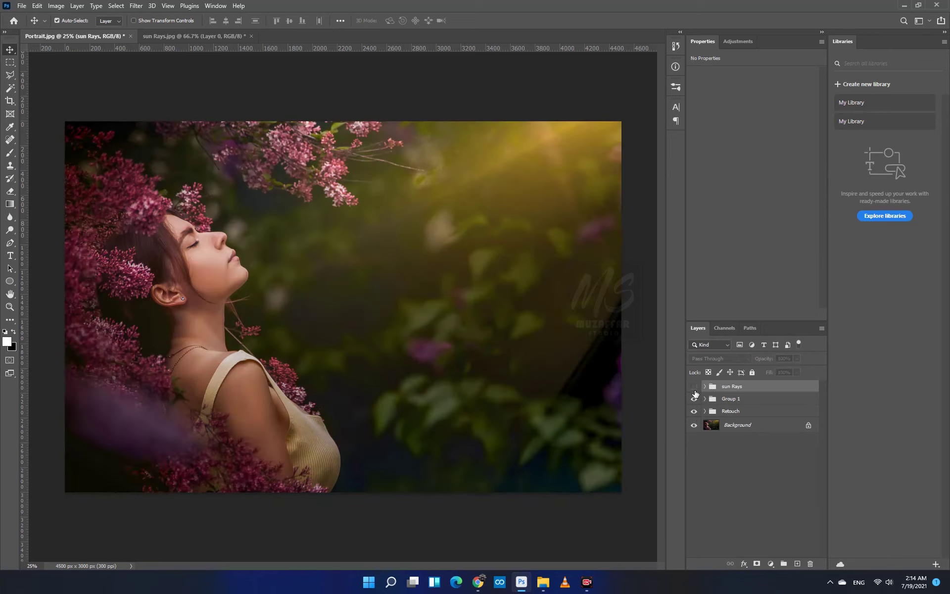
left_click(694, 386)
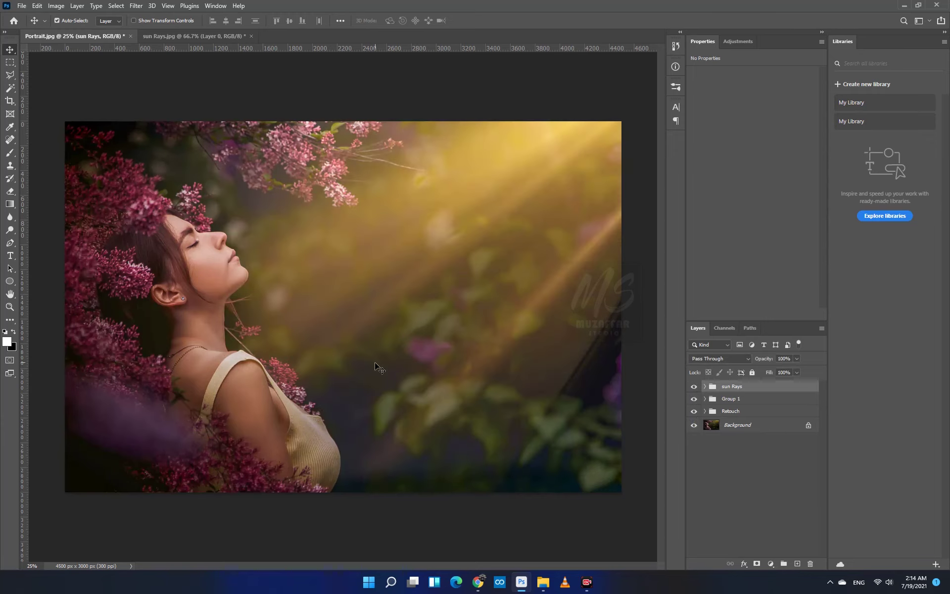